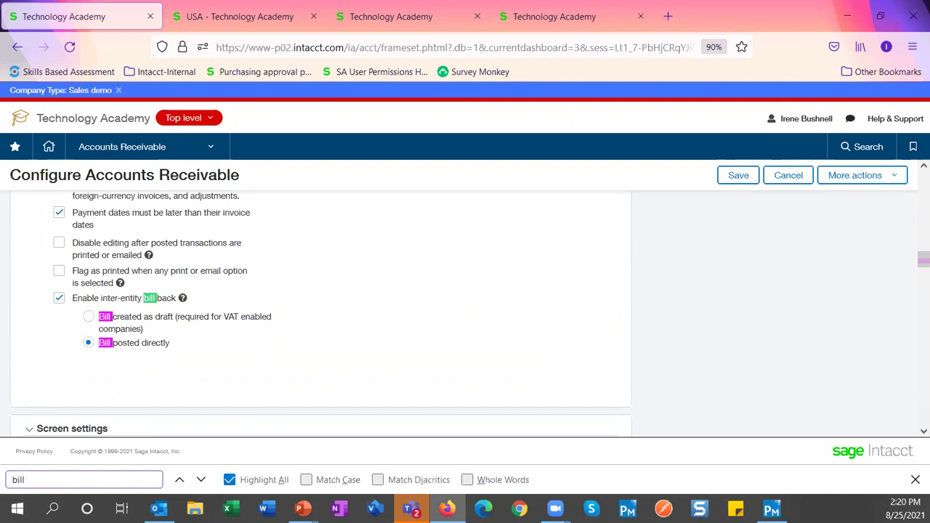
Step: Close the page text search and open the company's list of entities
click(916, 480)
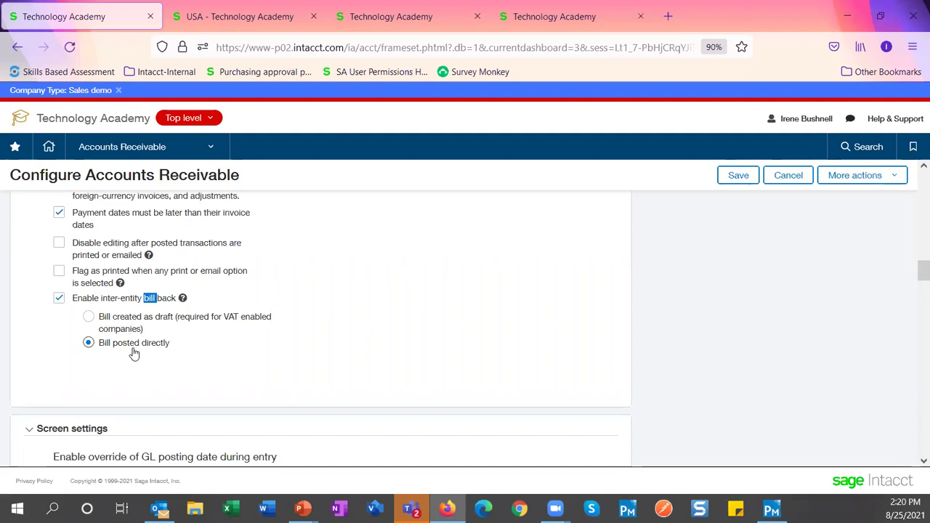
click(139, 149)
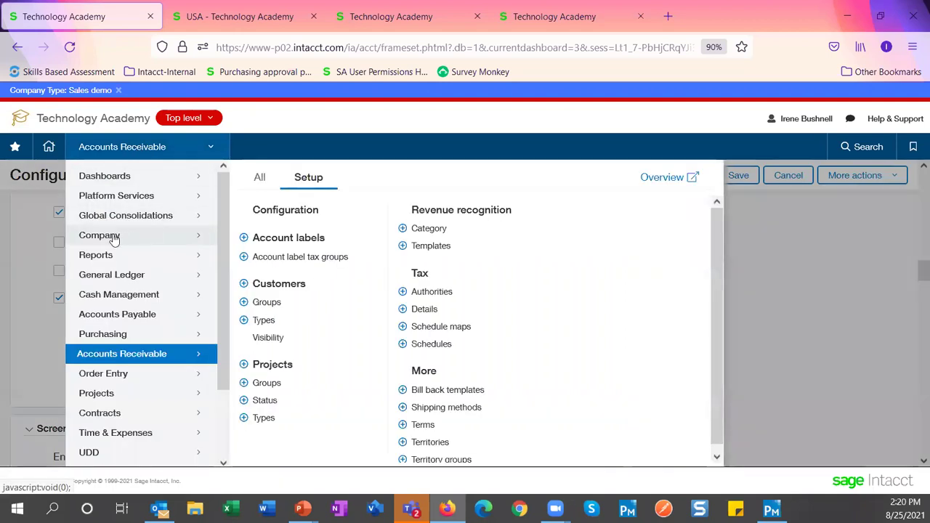
mouse_move(114, 240)
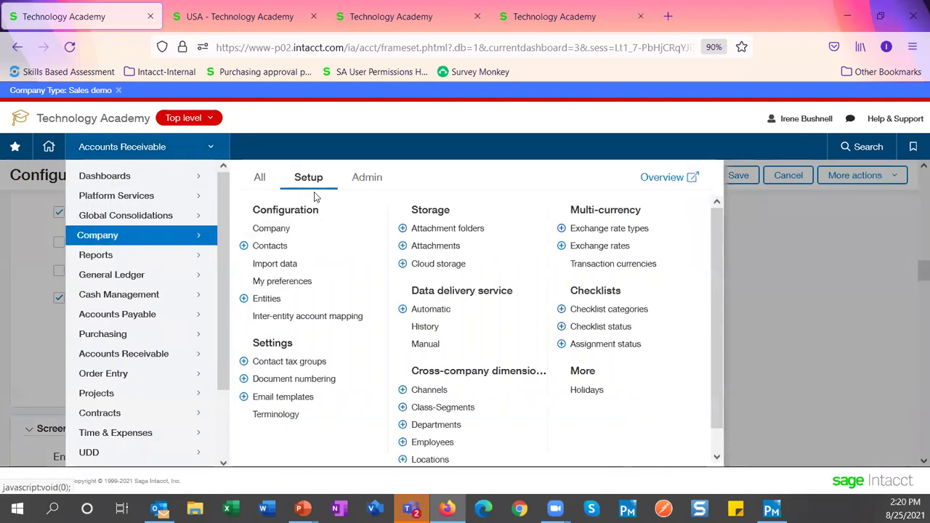
click(276, 300)
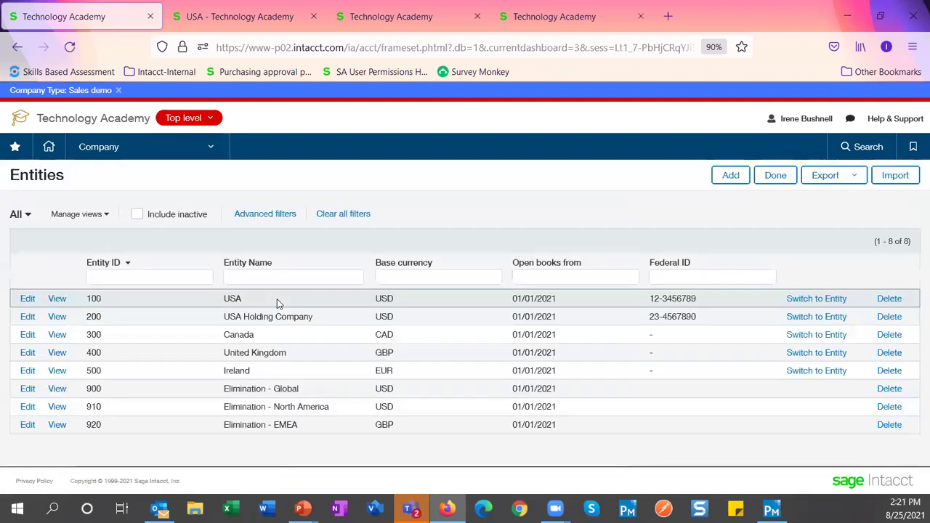
click(304, 281)
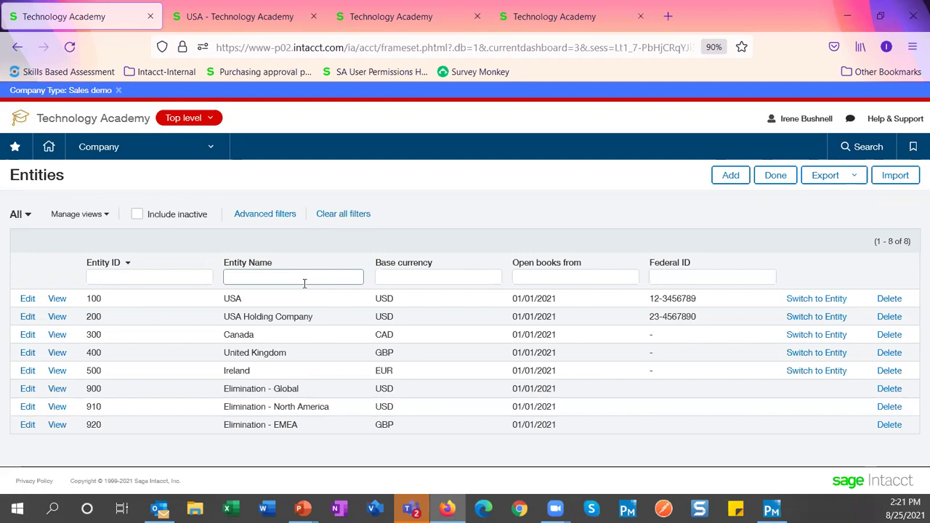
Step: Examine the vendor and customer assigned in entity 100 USA's additional information, and leave the record without saving
click(27, 300)
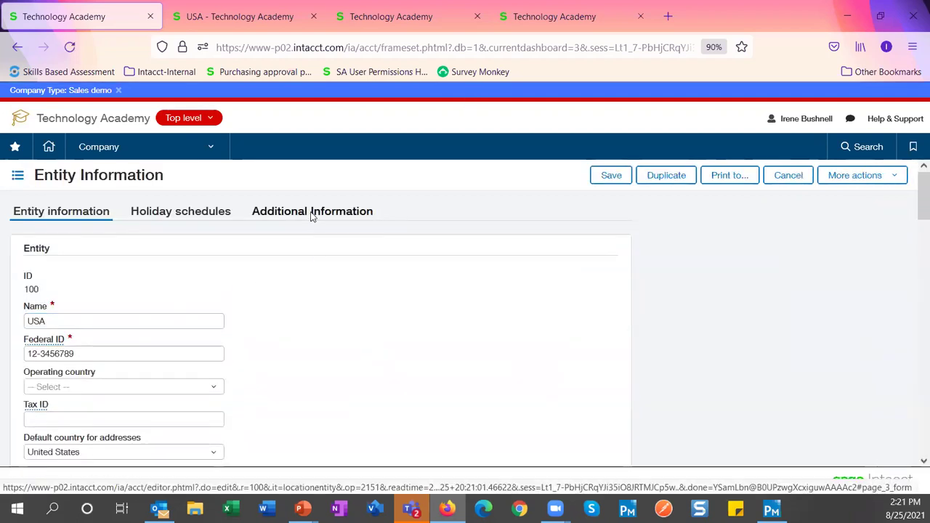
click(314, 218)
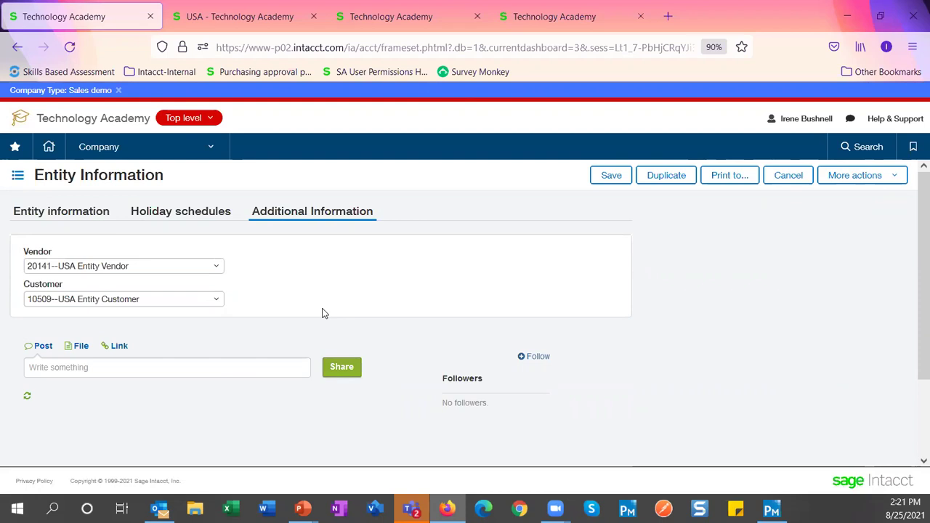
click(787, 177)
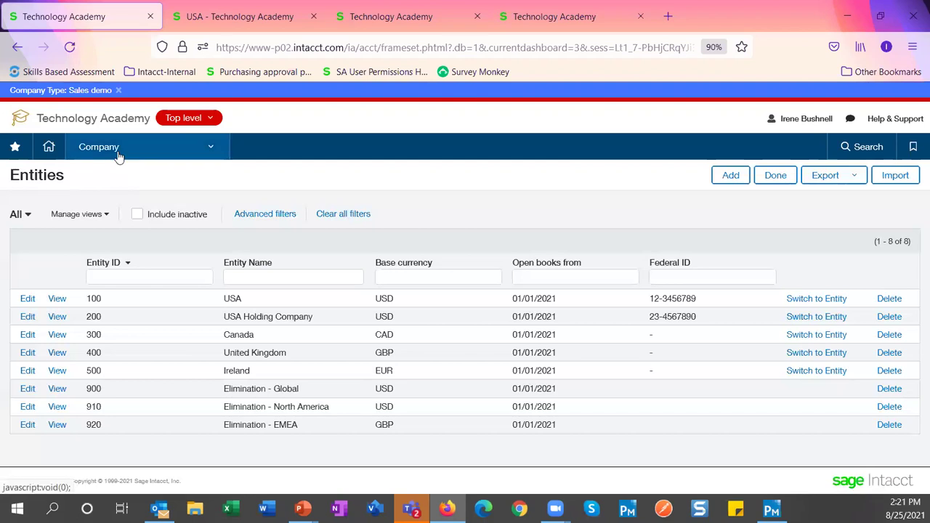
Step: Open the accounts receivable bill back template "USA to USA Holding" for editing
click(118, 157)
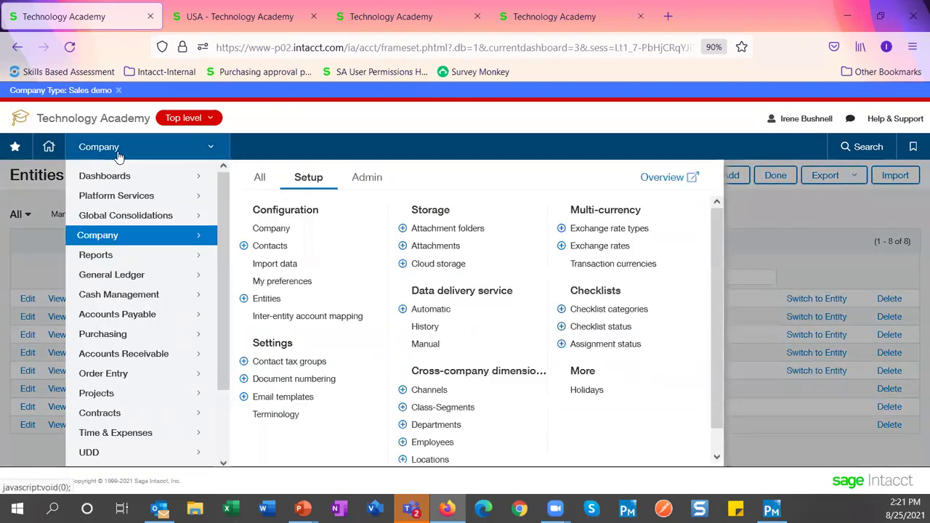
click(129, 358)
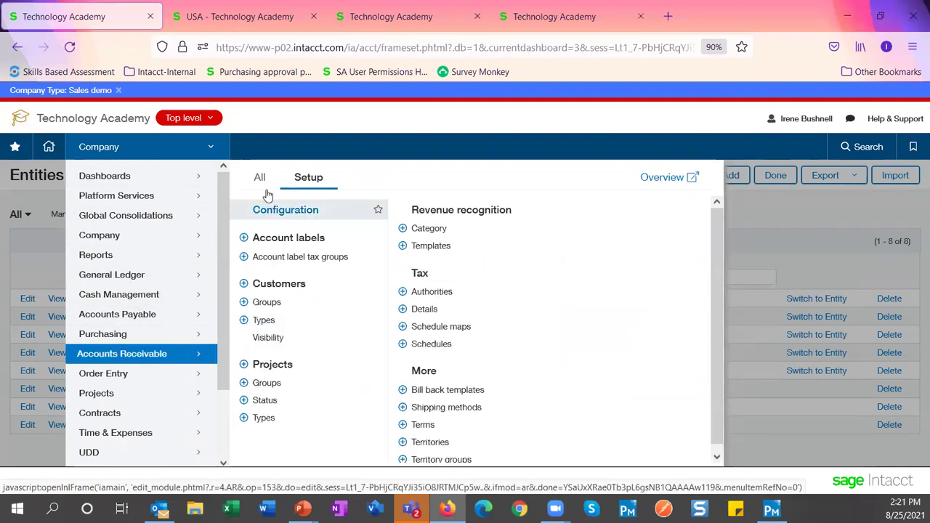
click(457, 393)
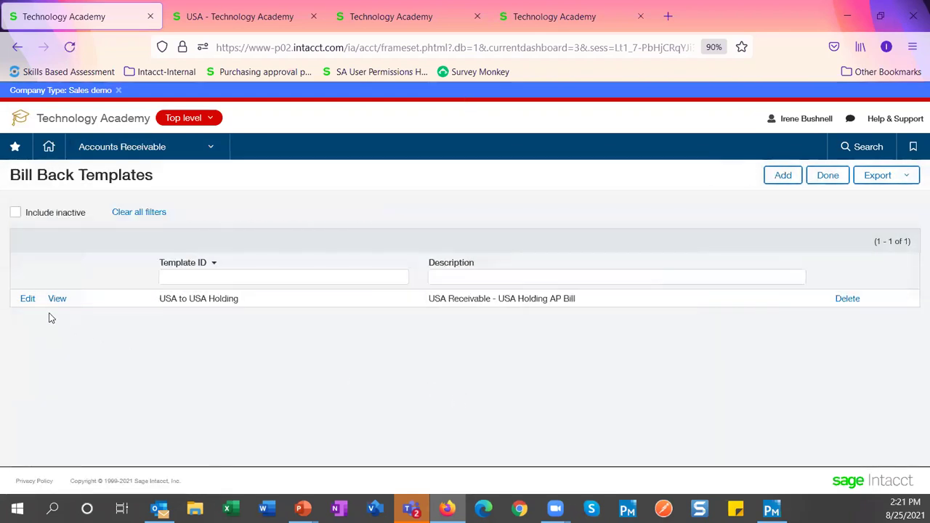
click(27, 302)
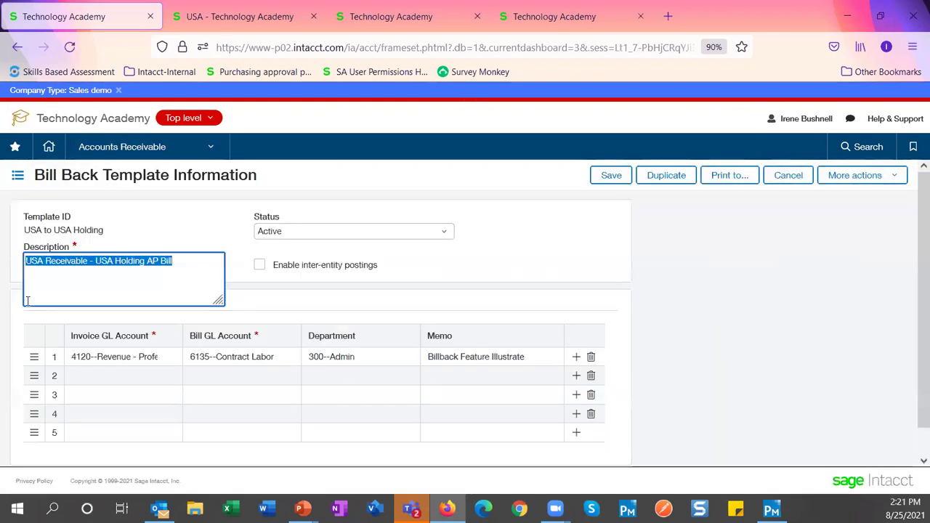
Step: Review the template's line item GL accounts and department plus the empty second line, and exit without saving
click(97, 359)
click(218, 357)
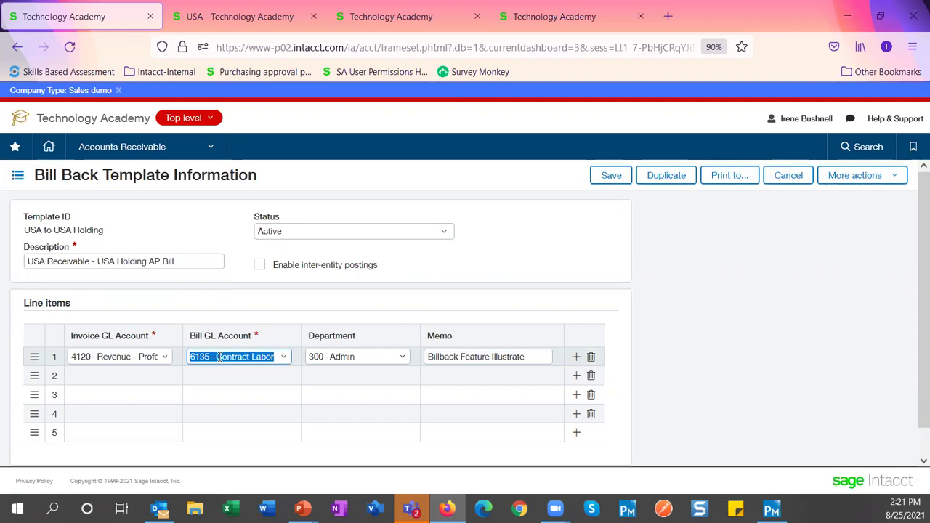
click(375, 355)
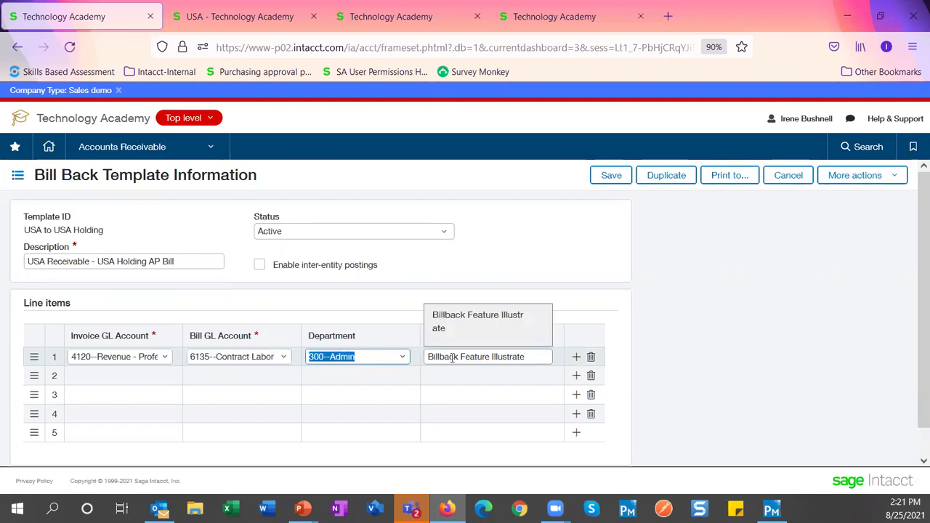
click(136, 373)
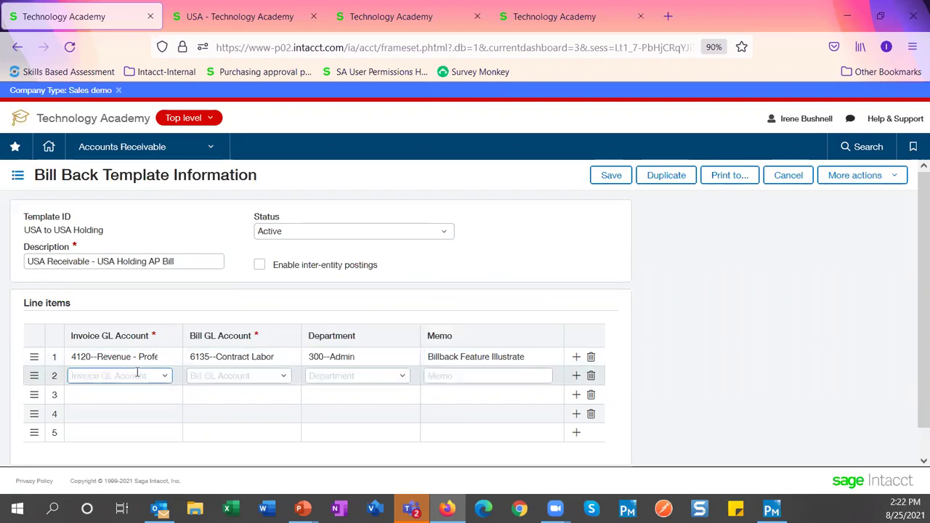
click(787, 177)
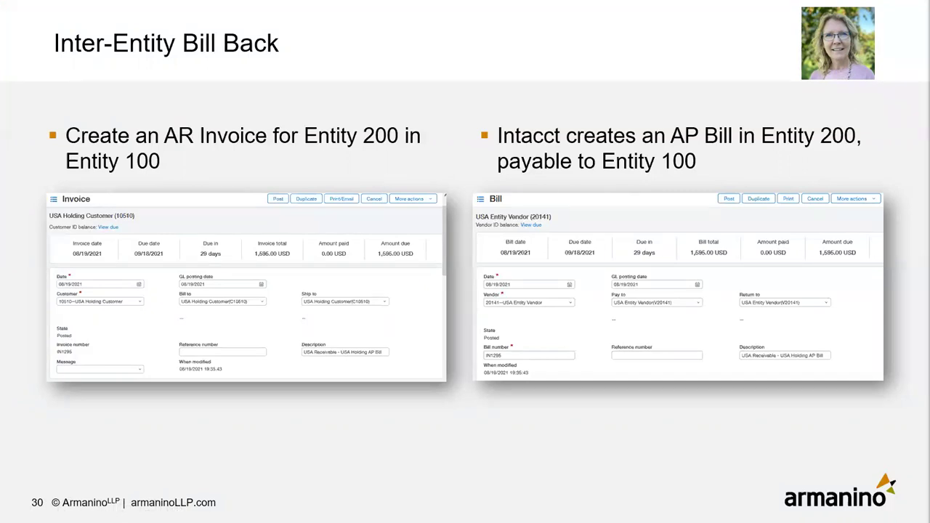
key(Right)
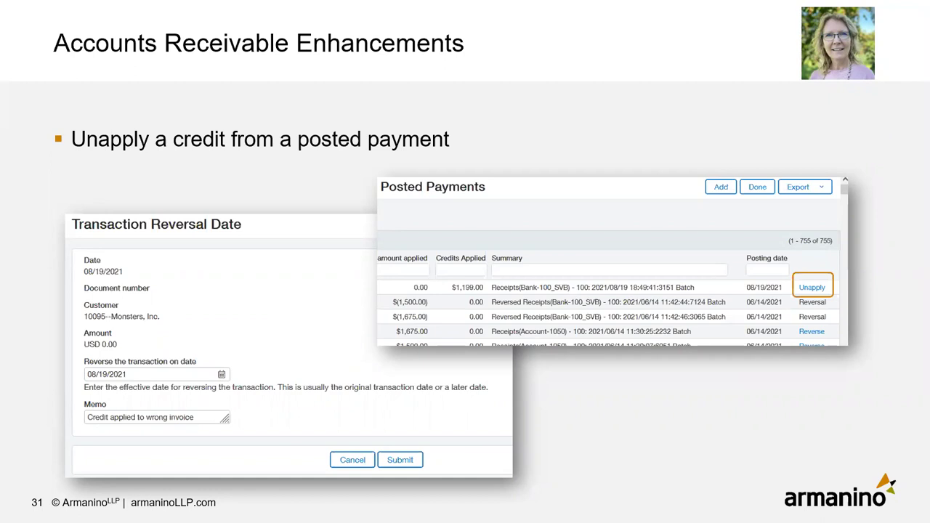
Step: Switch to Sage Intacct's posted payments for the USA entity and point out the Monsters, Inc. payment
key(alt+Tab)
click(242, 12)
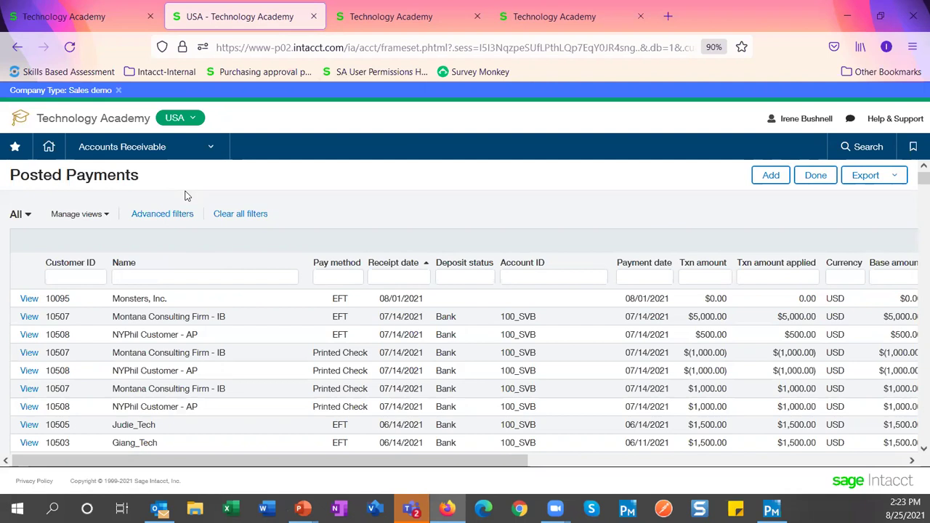
drag(112, 299, 167, 300)
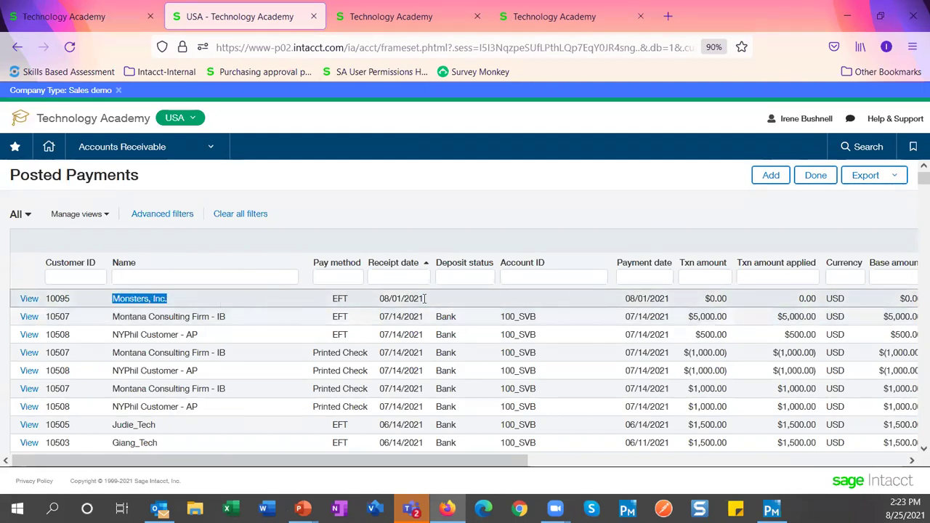
Step: Open the Unapply form for the Monsters, Inc. payment dated 08/01/2021, and close it without submitting
mouse_move(509, 461)
mouse_down()
mouse_move(893, 463)
mouse_move(514, 463)
mouse_up()
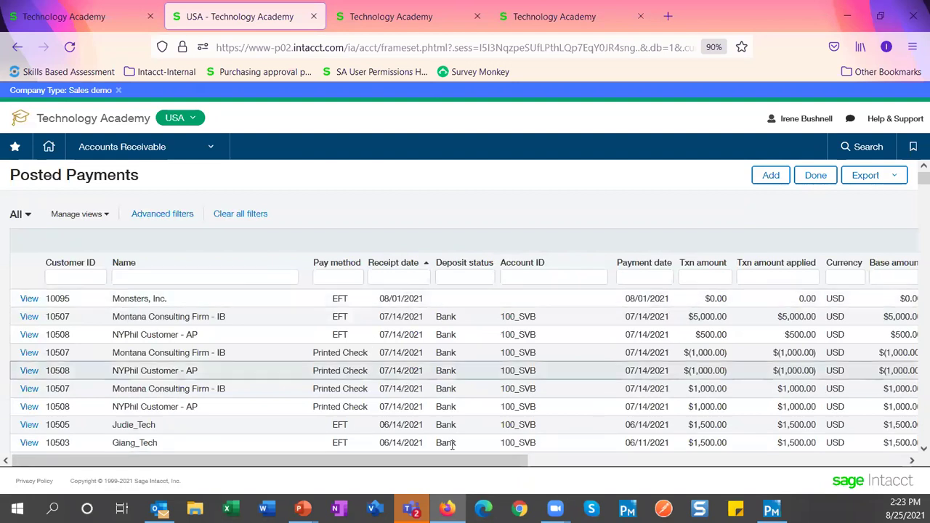
drag(448, 464, 839, 463)
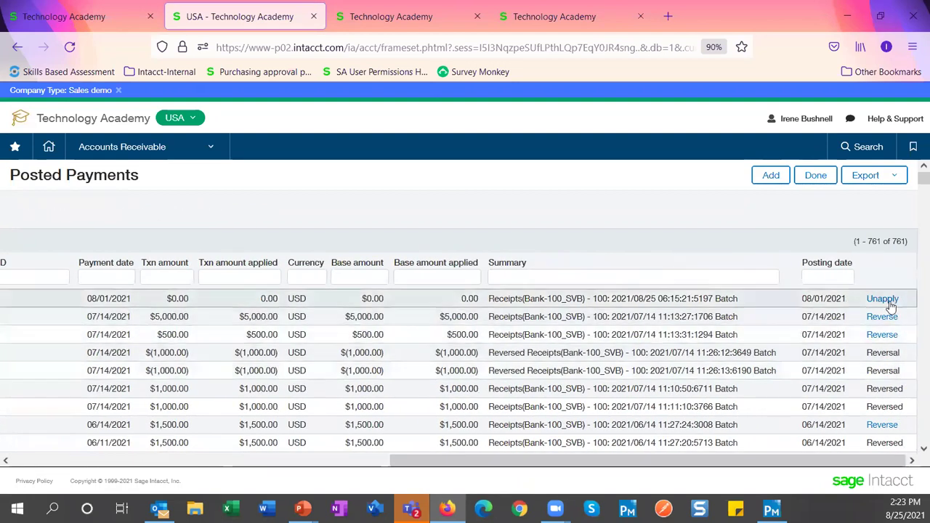
click(882, 299)
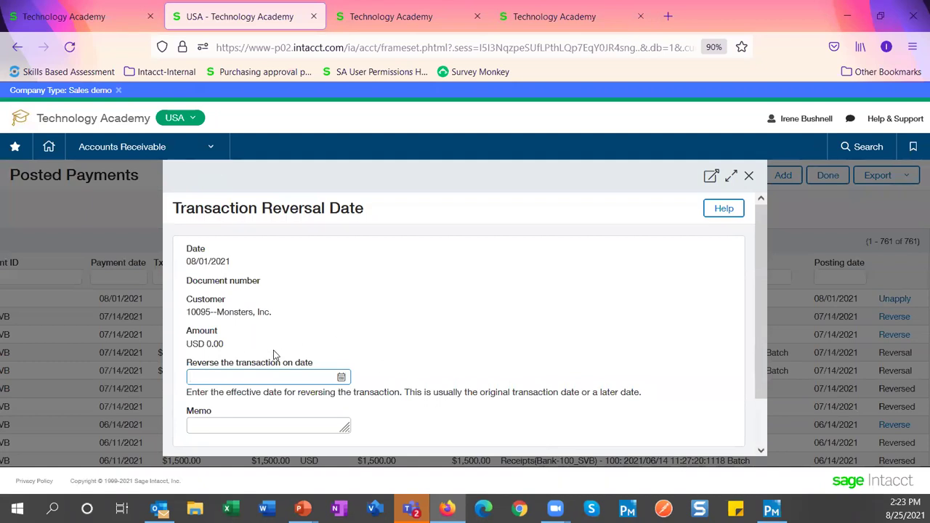
click(751, 178)
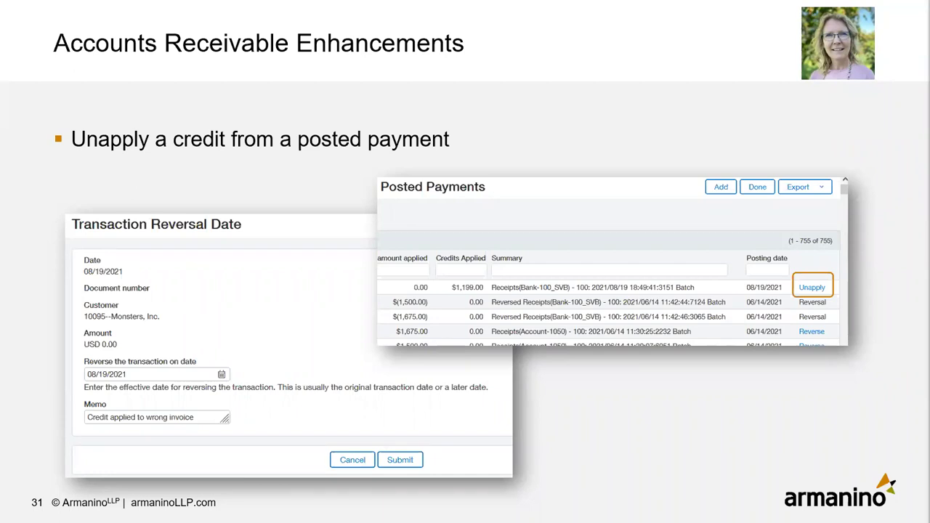
key(Right)
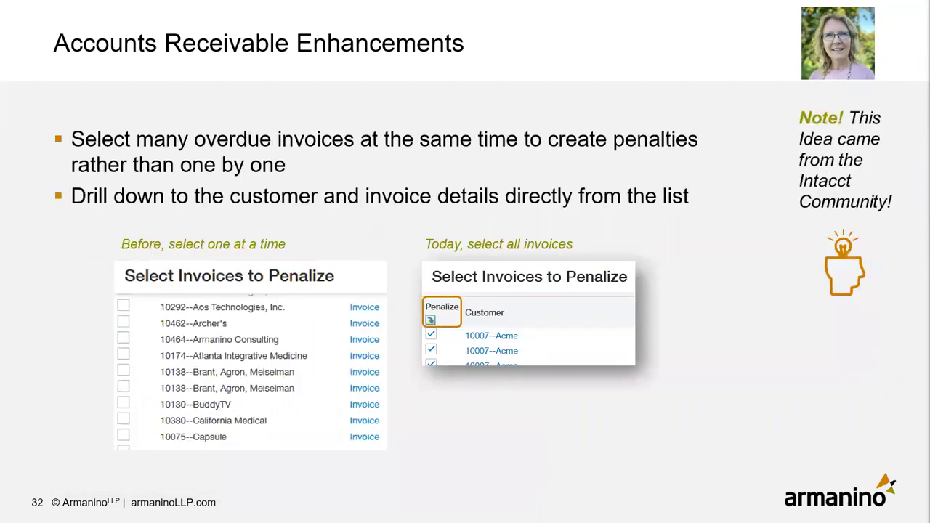
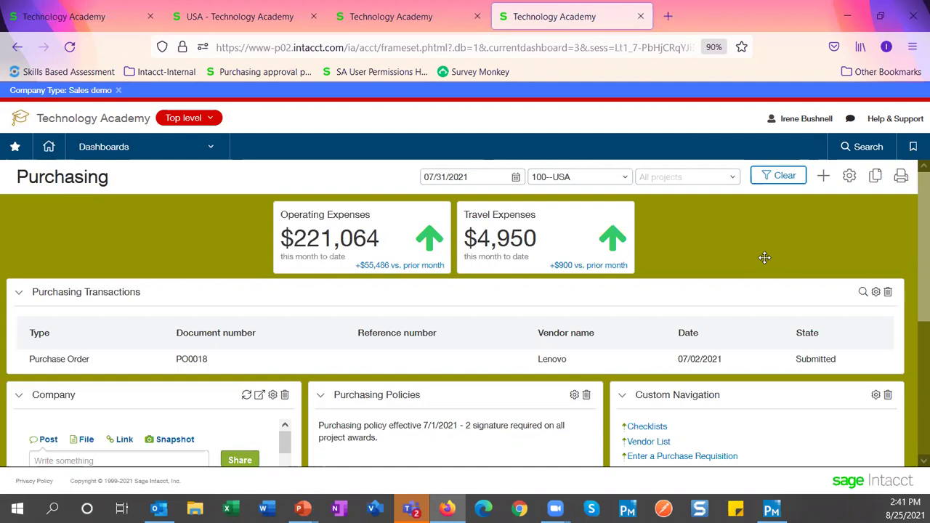
Step: Examine the title and height in the Purchasing Policies billboard component's properties, and leave them without saving
scroll(521, 410, down, 3)
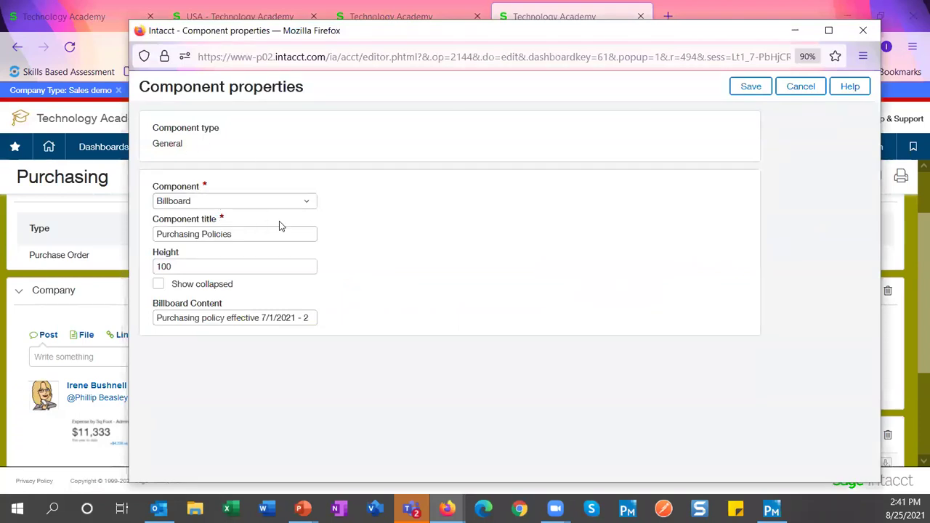
drag(247, 235, 154, 234)
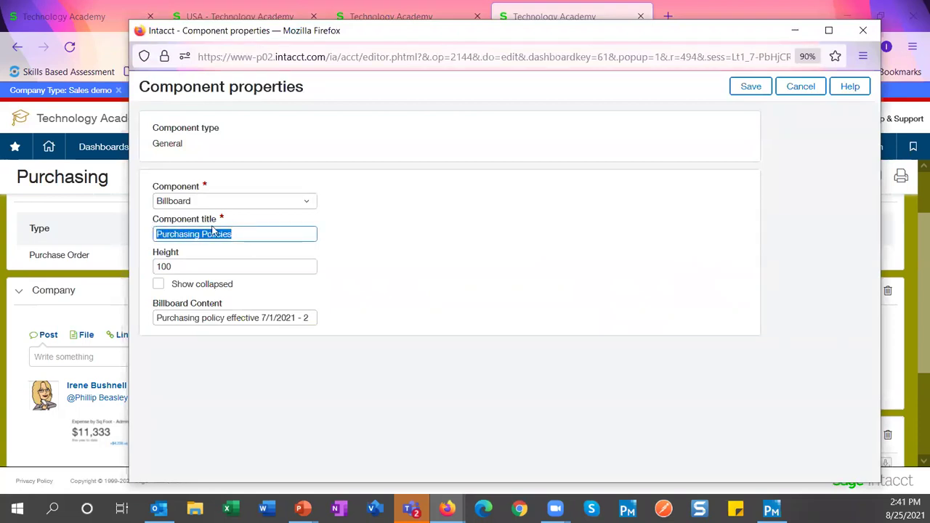
click(160, 267)
double_click(159, 267)
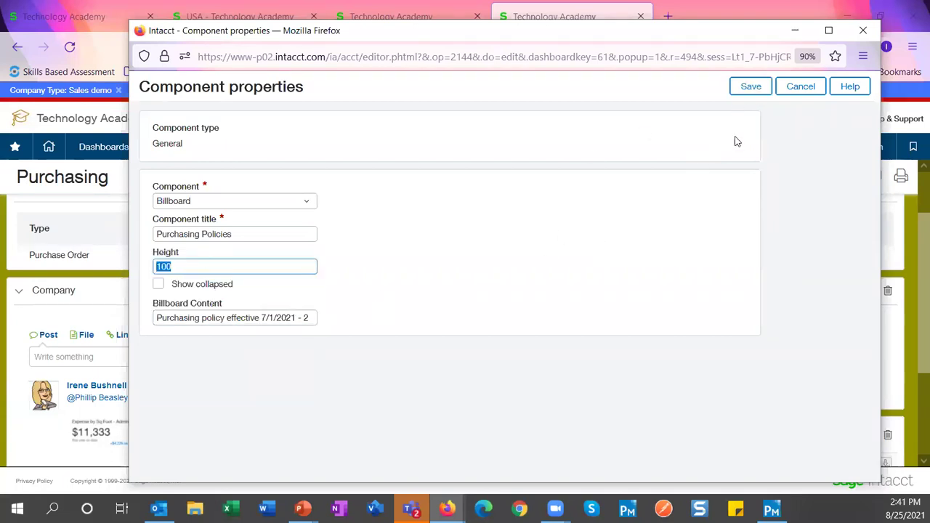
click(863, 30)
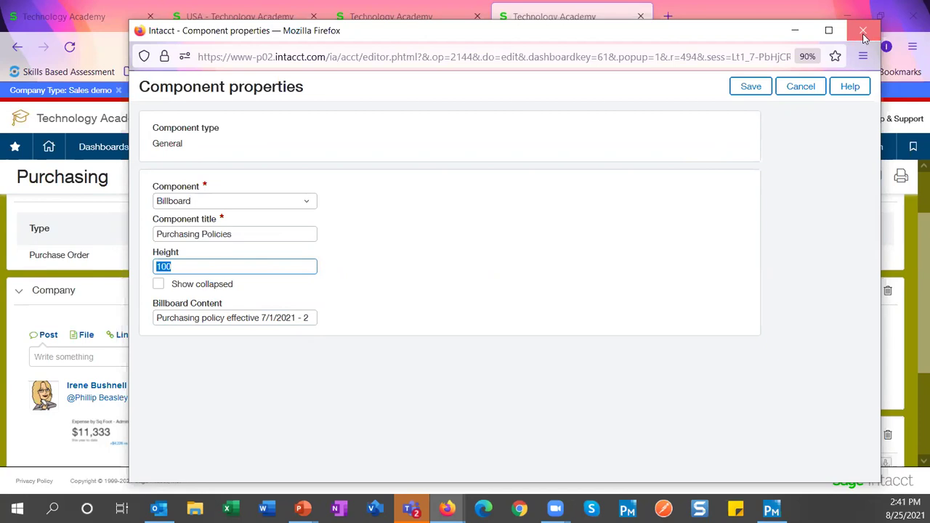
click(529, 311)
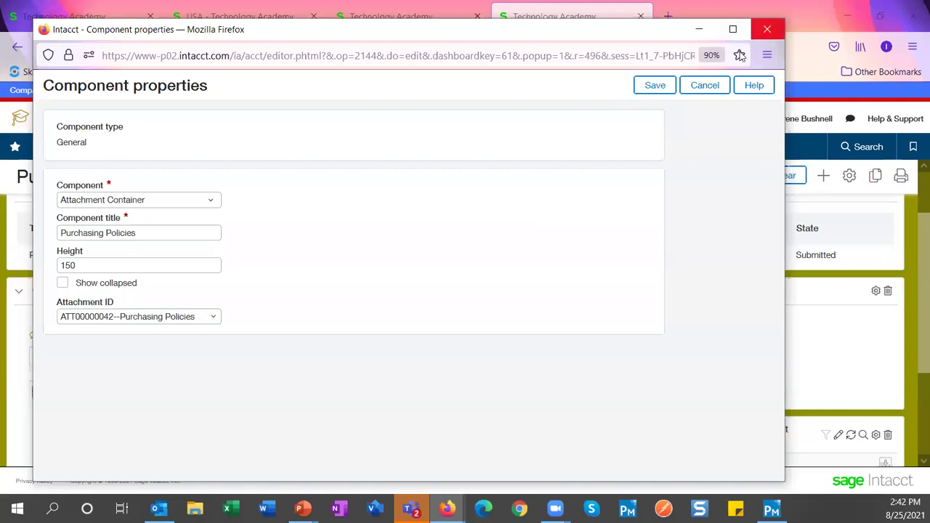
Step: Leave the attachment container's properties without saving and view the Purchasing Policies attachments on the dashboard
click(702, 85)
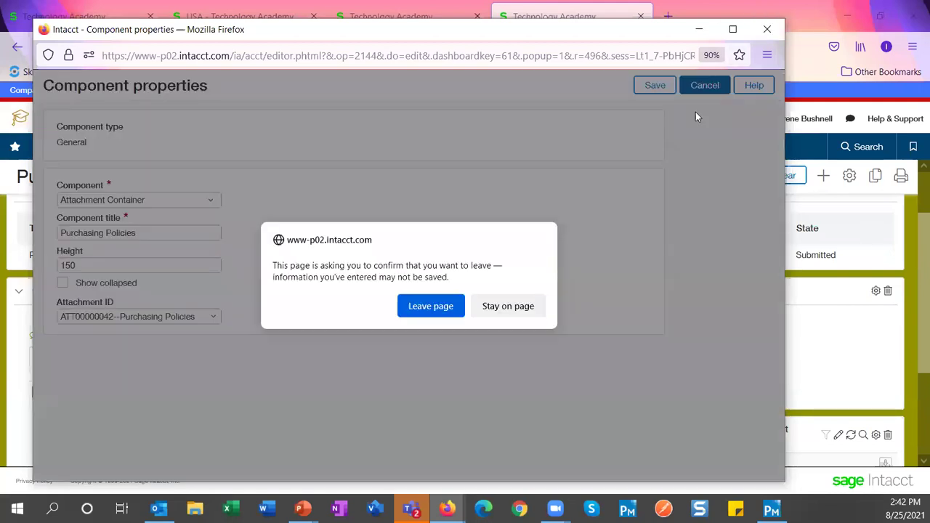
click(439, 312)
scroll(437, 361, down, 2)
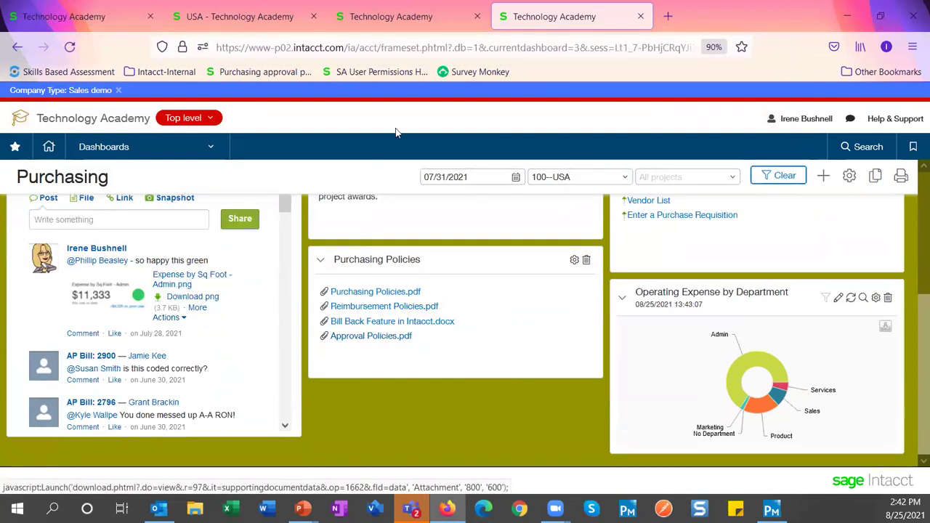
Step: Open the company's attachment folders list in another browser tab and locate the Policies and Procedures folder
click(439, 21)
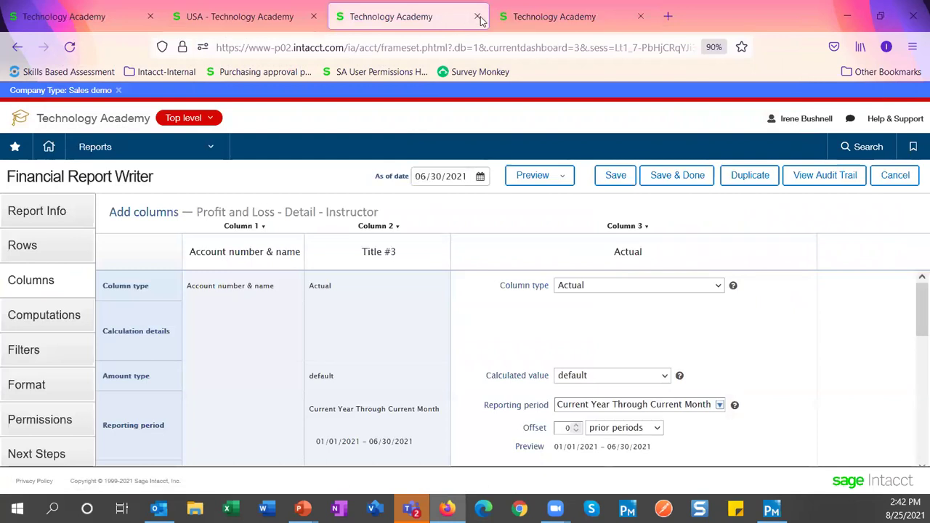
click(123, 152)
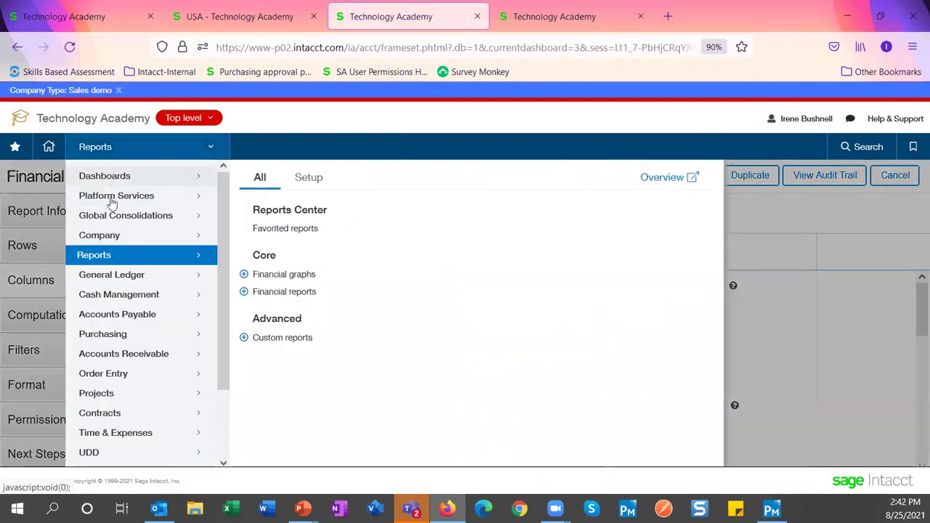
click(114, 236)
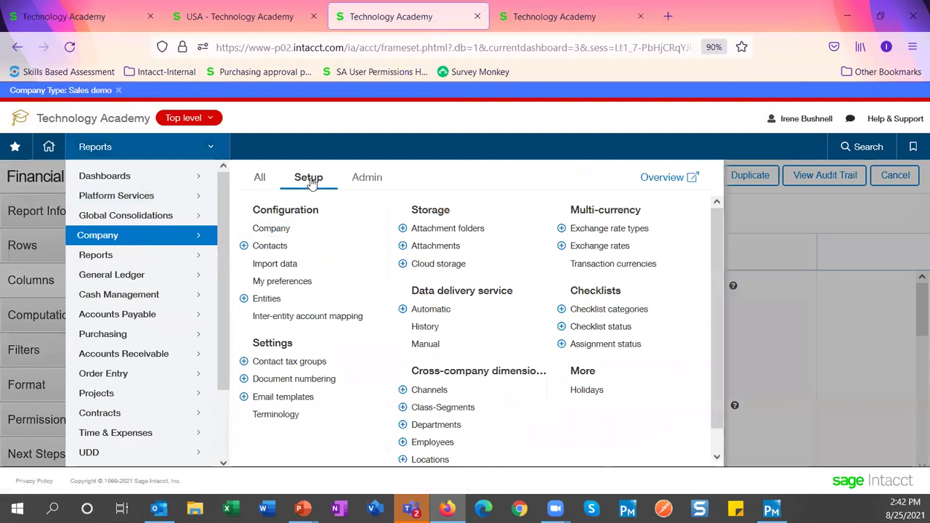
click(453, 230)
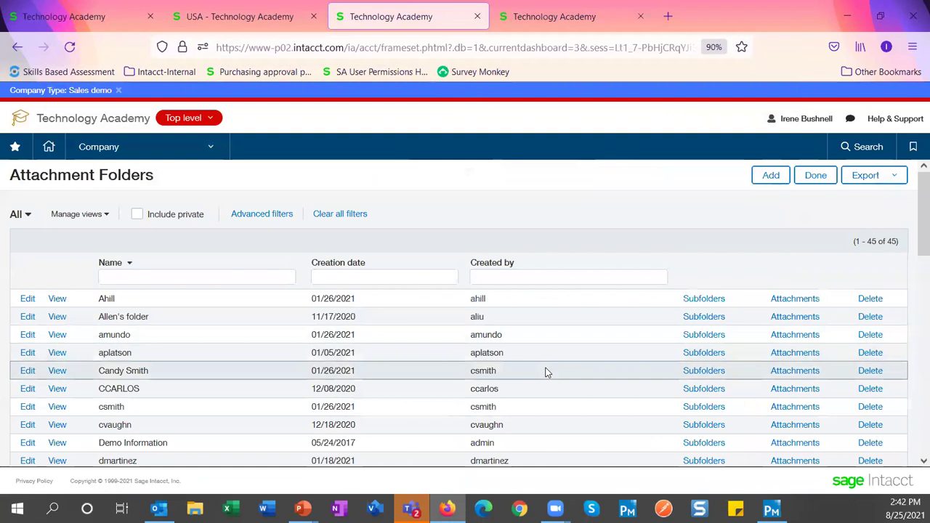
scroll(548, 372, down, 6)
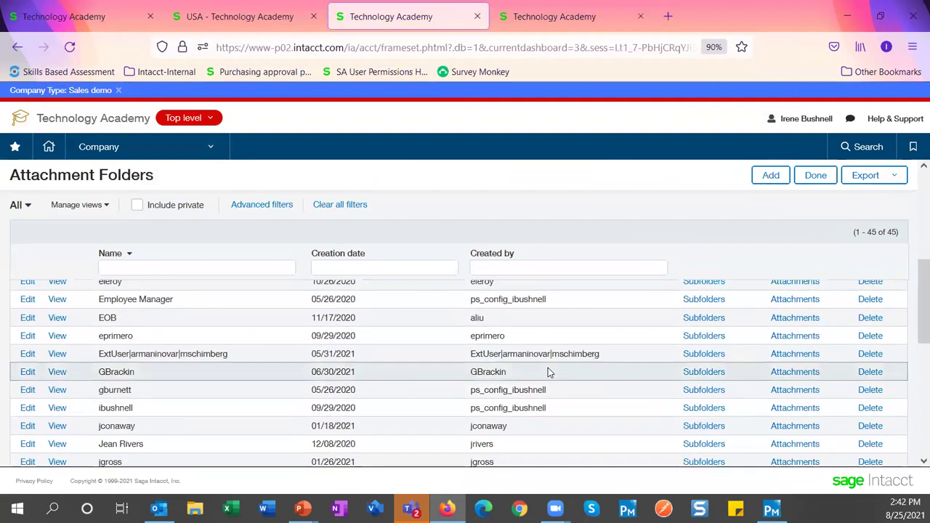
scroll(548, 371, down, 8)
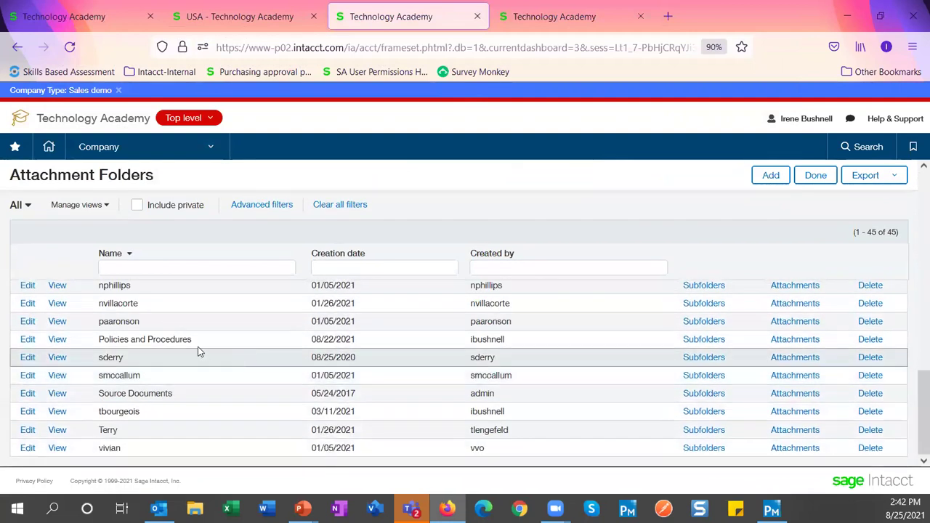
drag(87, 343, 202, 351)
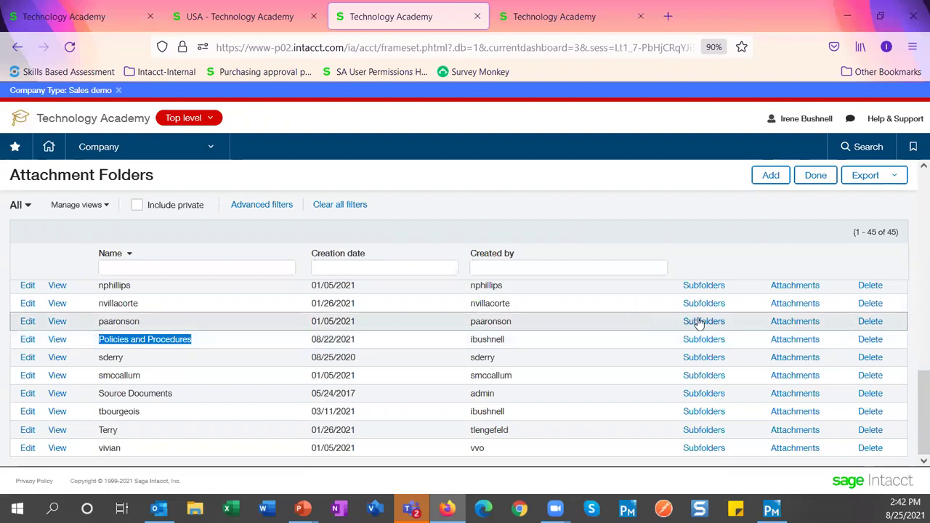
Step: View the attachments in the Policies and Procedures folder and open Purchasing Policies attachment ATT00000042 to examine its files
click(791, 345)
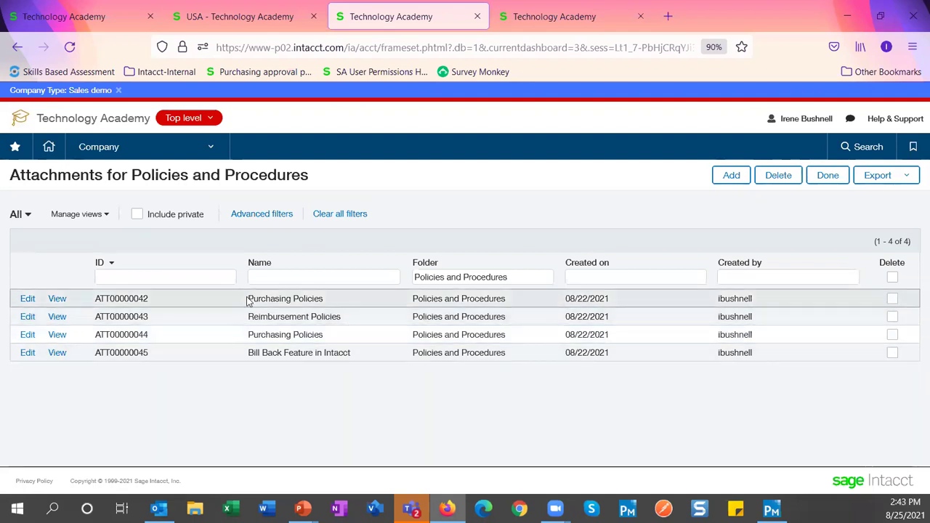
drag(248, 299, 323, 306)
drag(96, 303, 157, 305)
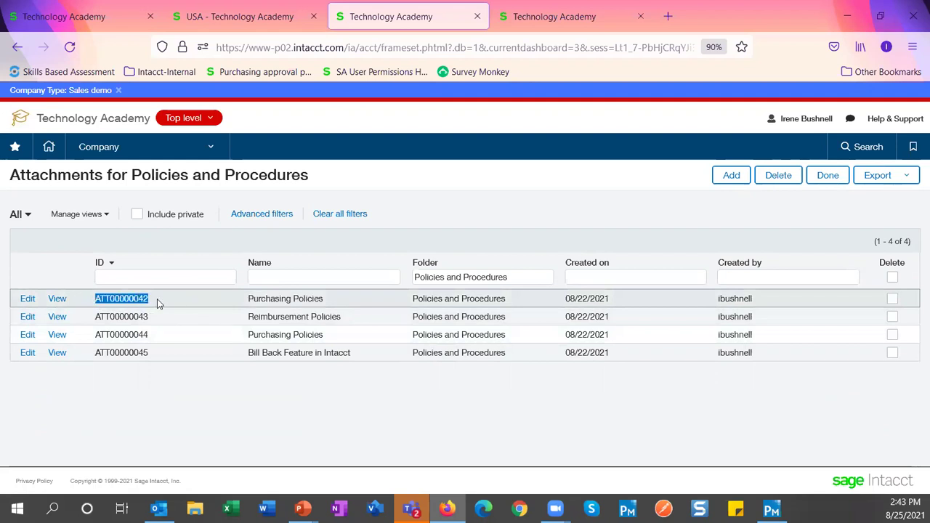
click(27, 300)
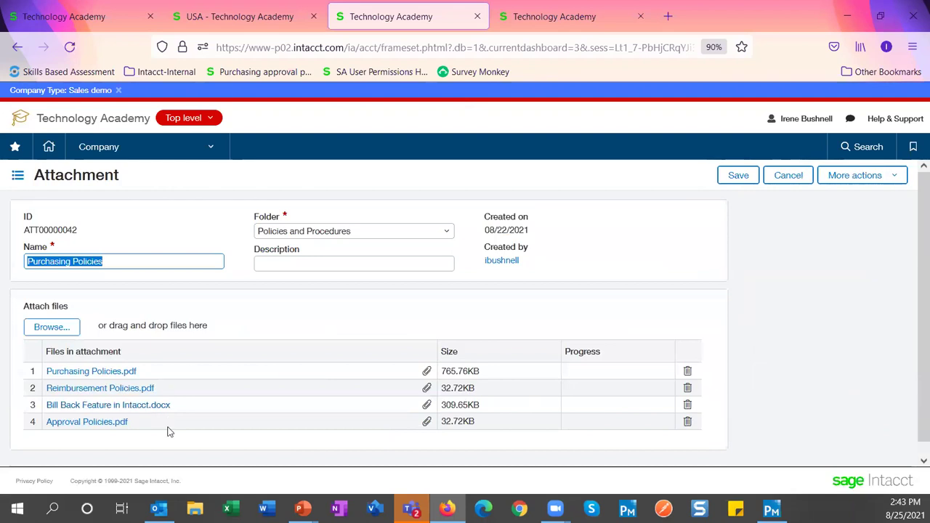
Step: Return to the Purchasing dashboard, open the Custom Navigation component's properties and show the menu choices for the Checklists link
click(544, 23)
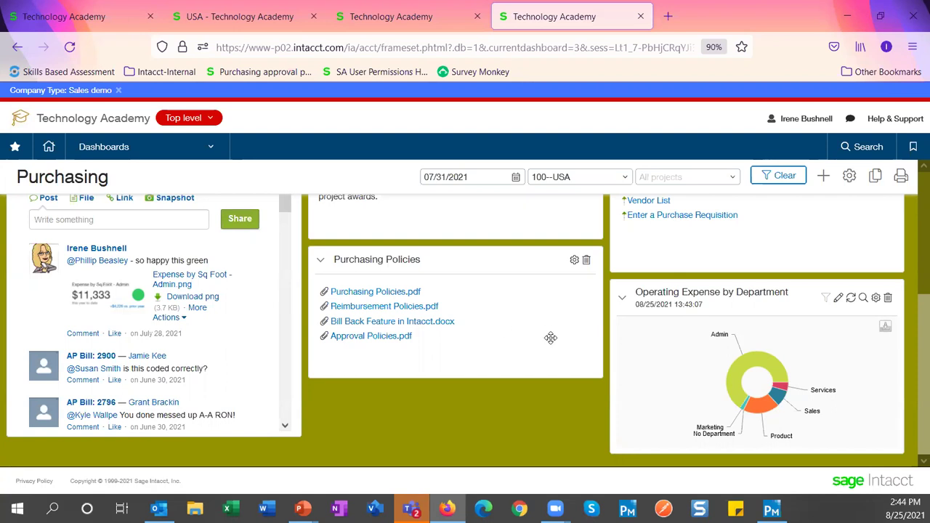
scroll(553, 349, up, 2)
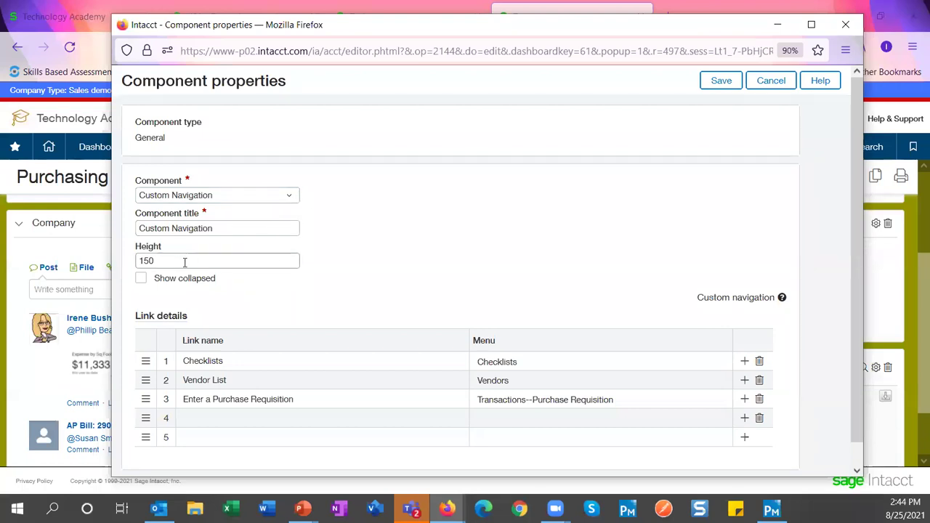
click(231, 362)
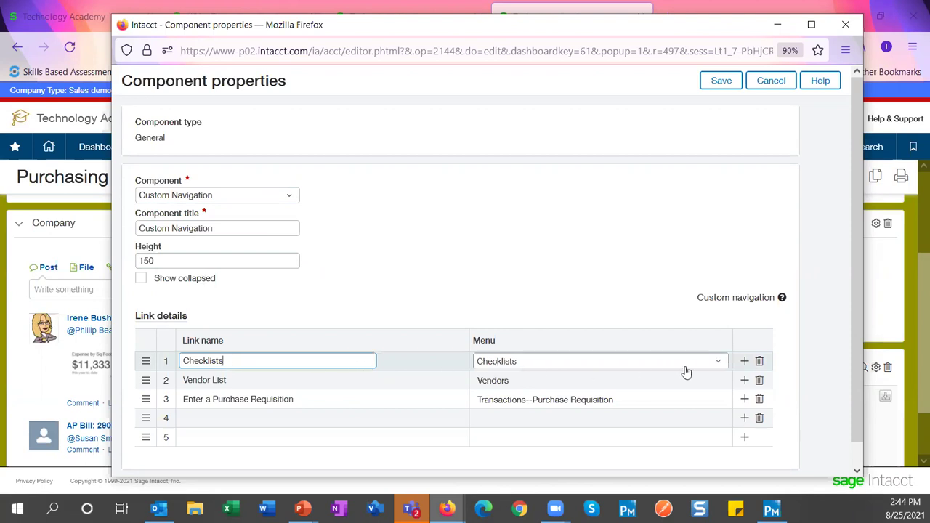
click(719, 366)
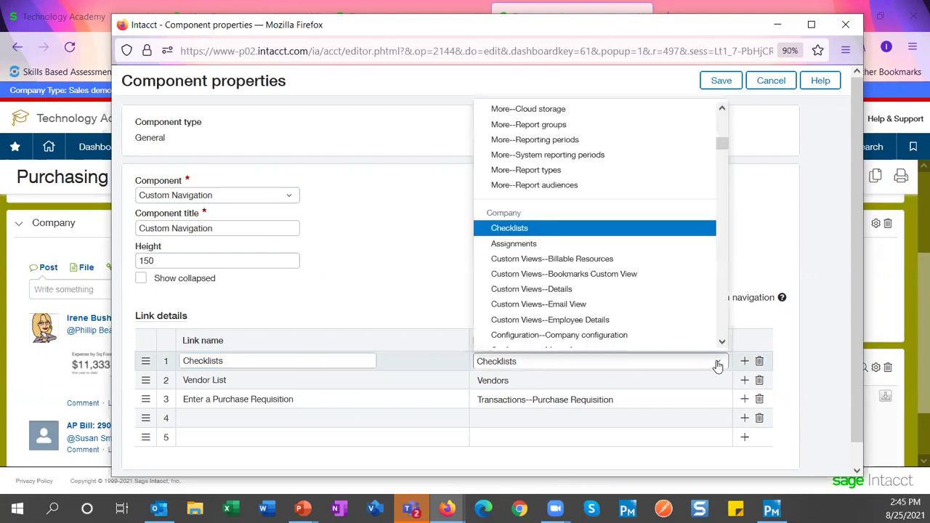
Step: Examine the Checklists link's available menu destinations from Dashboards through Cash Management, and leave the component's properties without saving
drag(726, 143, 722, 119)
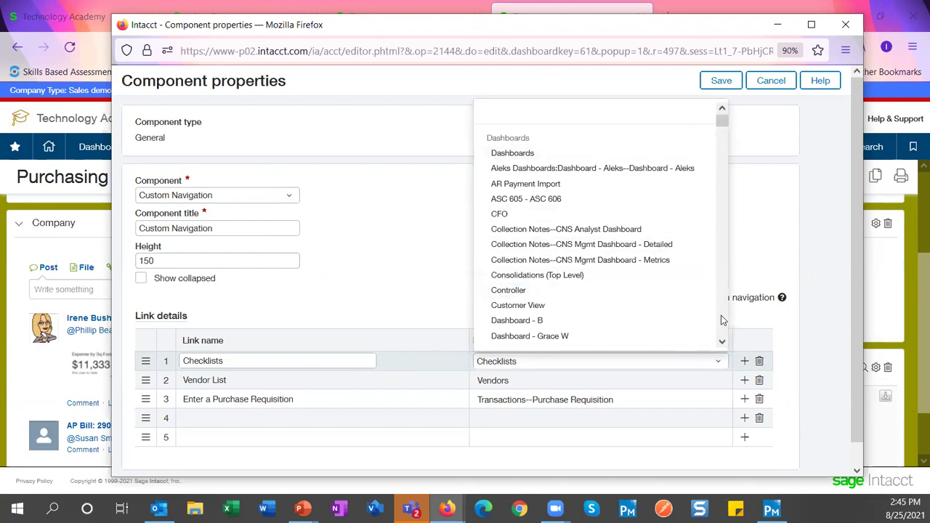
scroll(724, 320, down, 5)
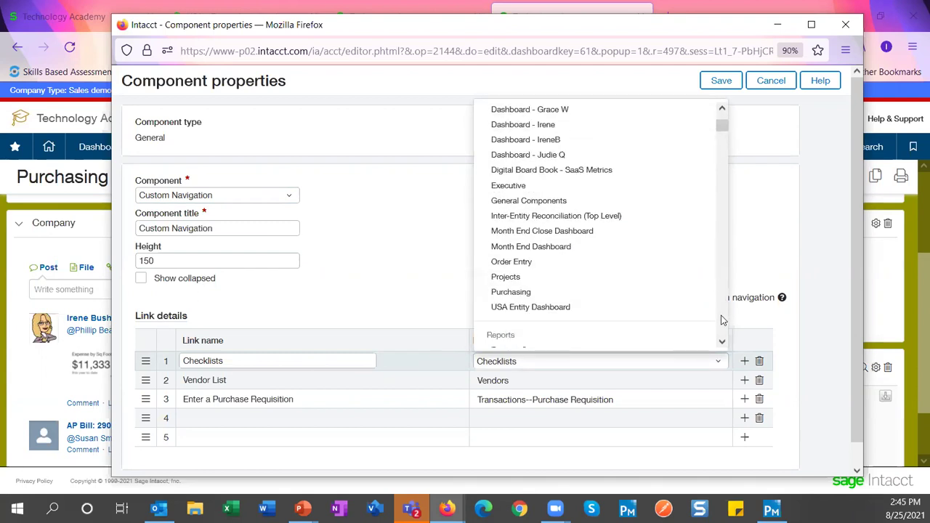
click(722, 341)
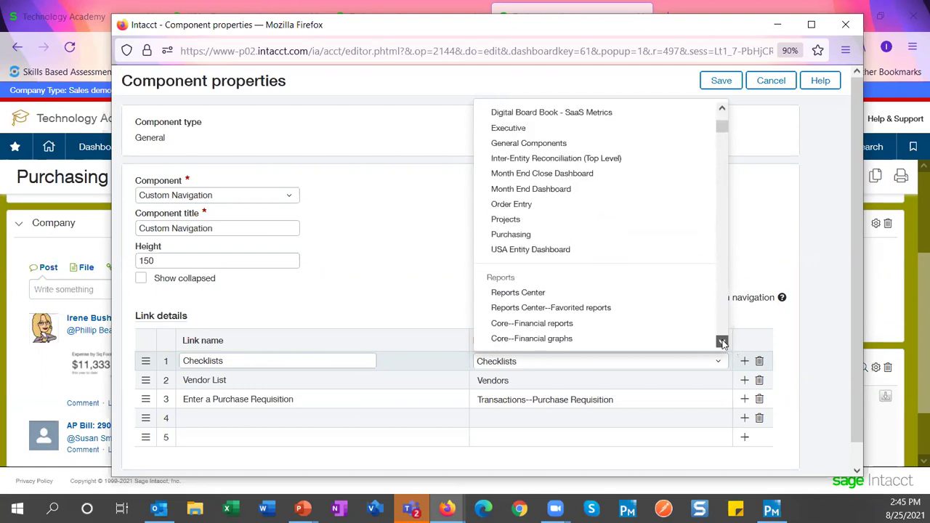
scroll(722, 342, down, 1)
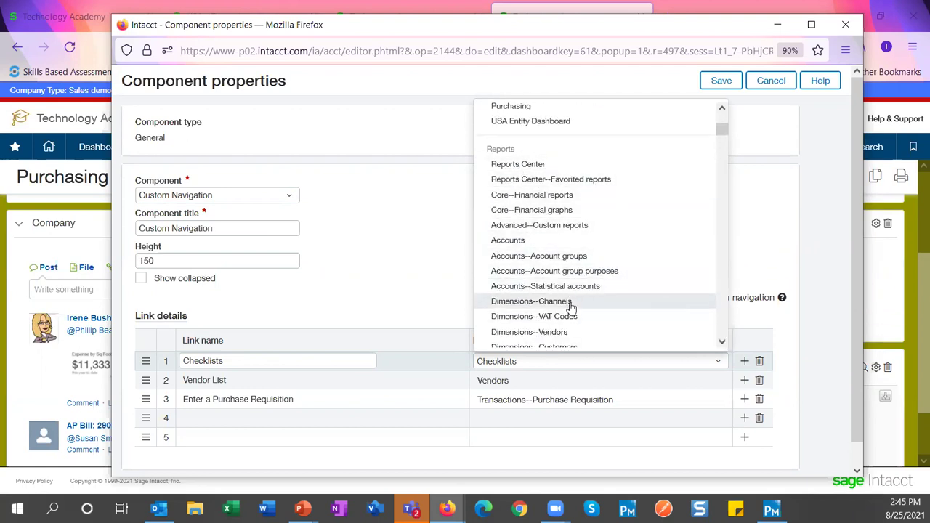
scroll(726, 325, down, 5)
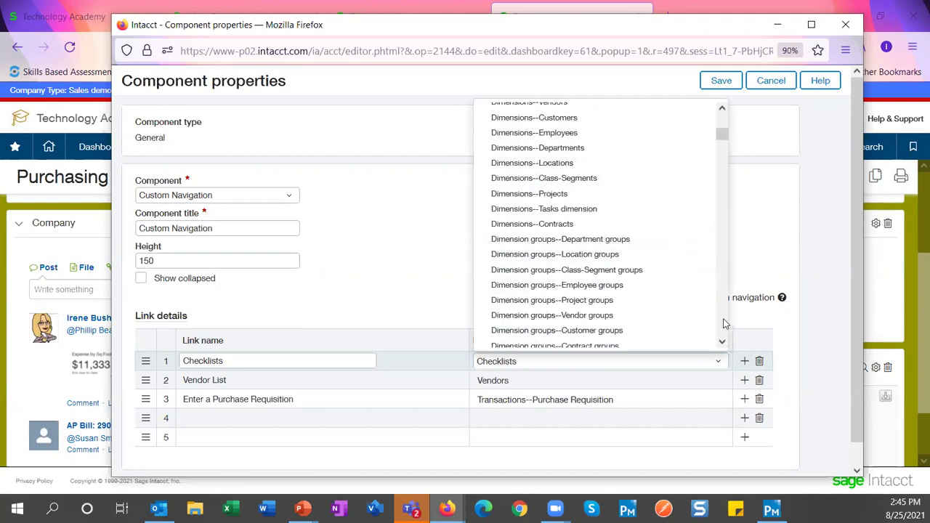
scroll(725, 324, down, 5)
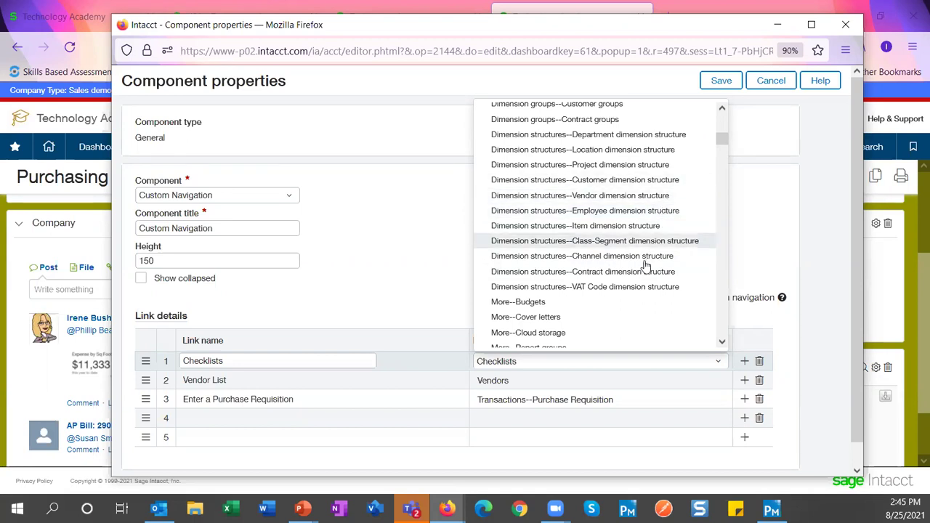
scroll(647, 265, down, 2)
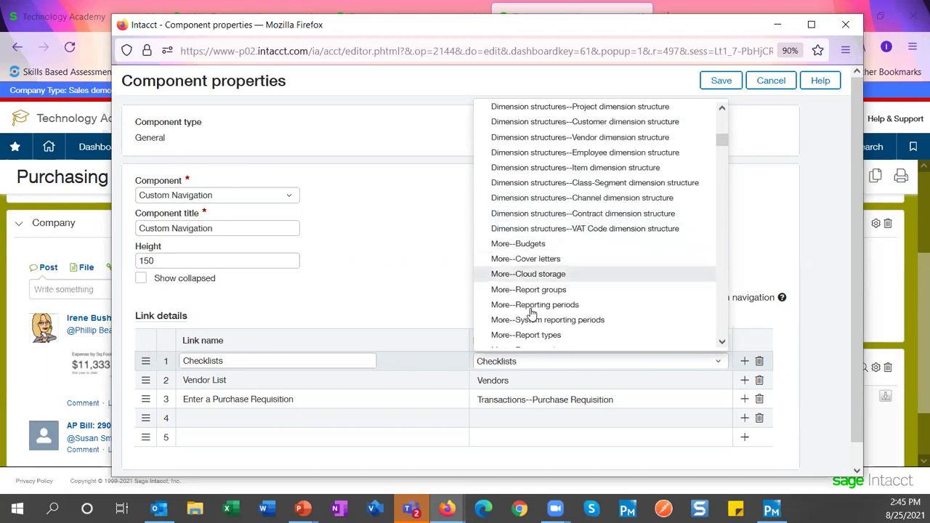
scroll(669, 297, down, 3)
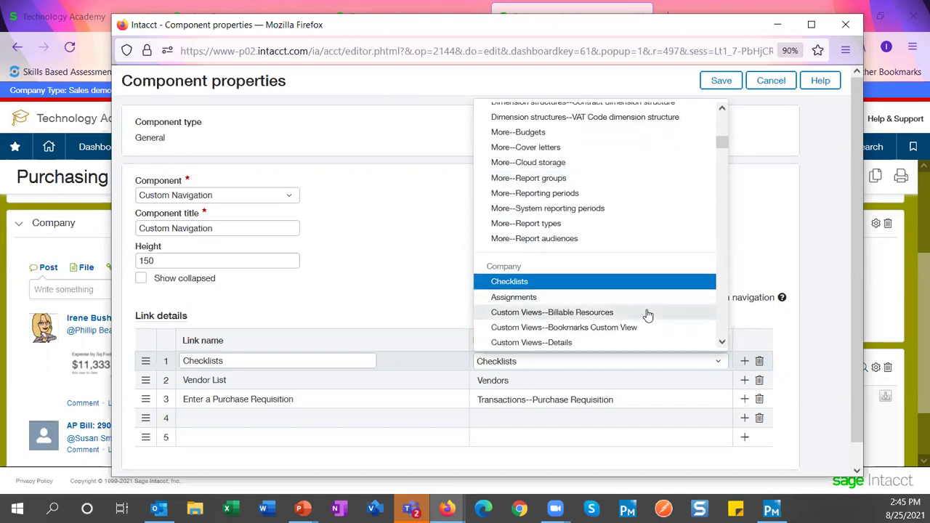
scroll(647, 314, down, 6)
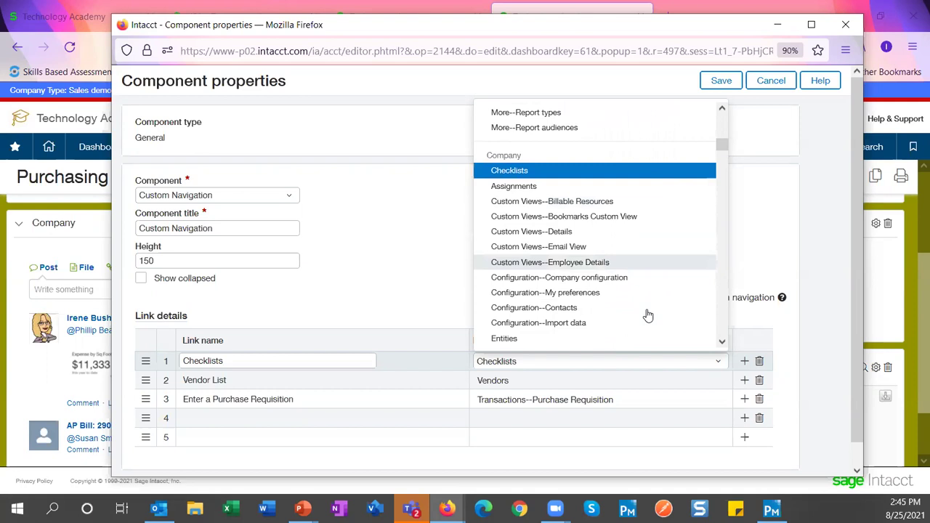
scroll(648, 315, down, 2)
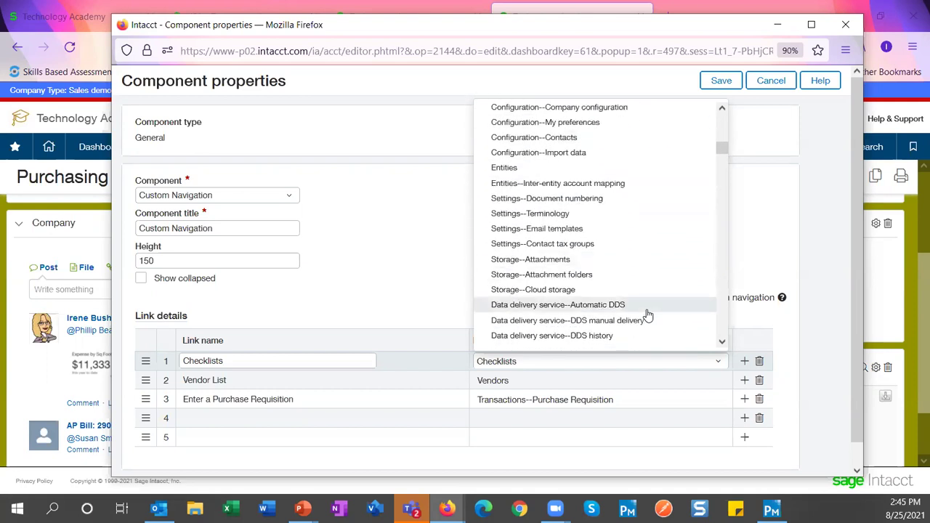
scroll(648, 314, down, 15)
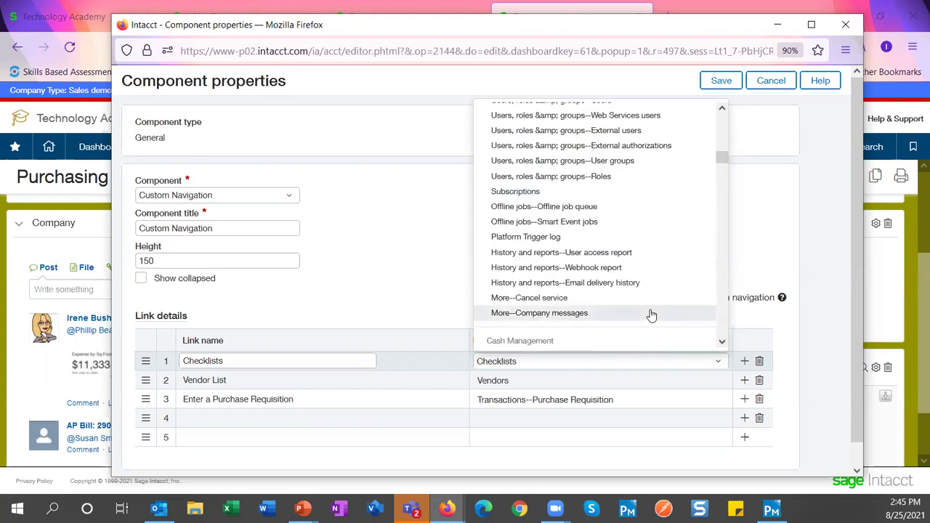
scroll(652, 315, down, 7)
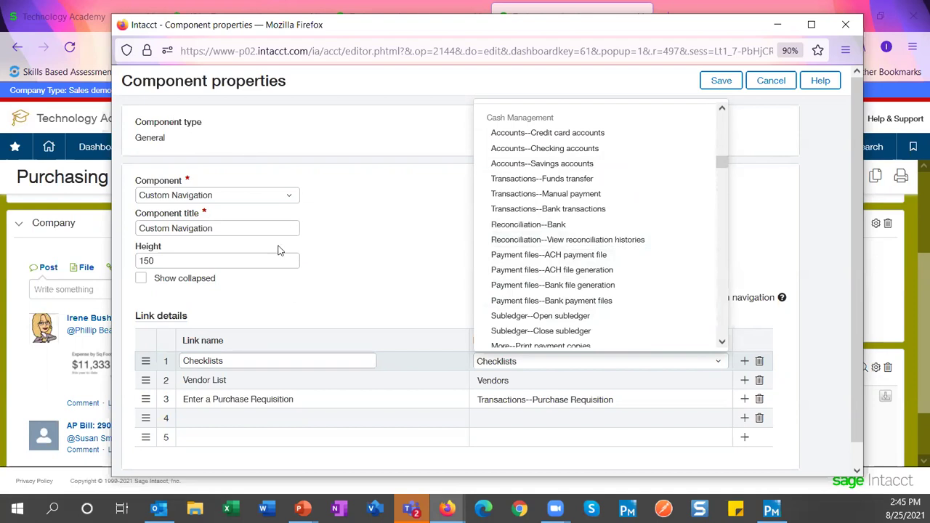
click(776, 85)
click(511, 304)
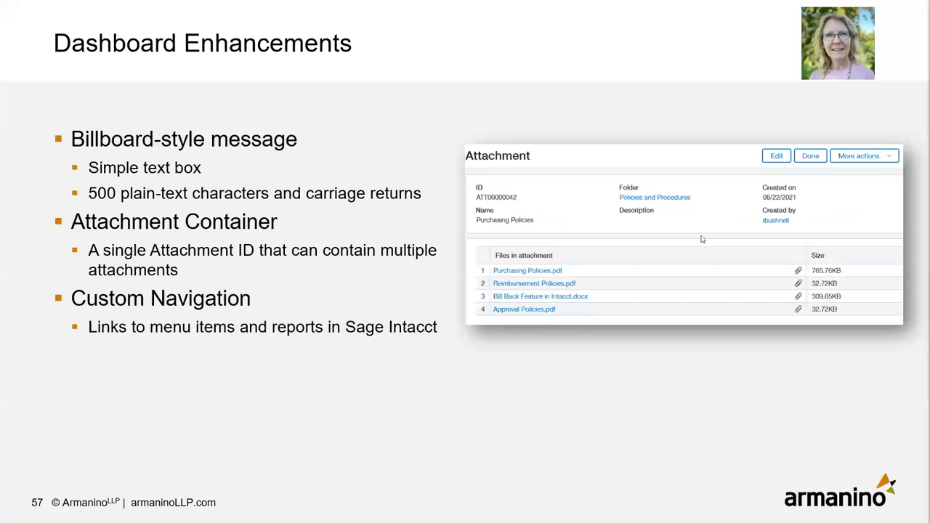
key(Right)
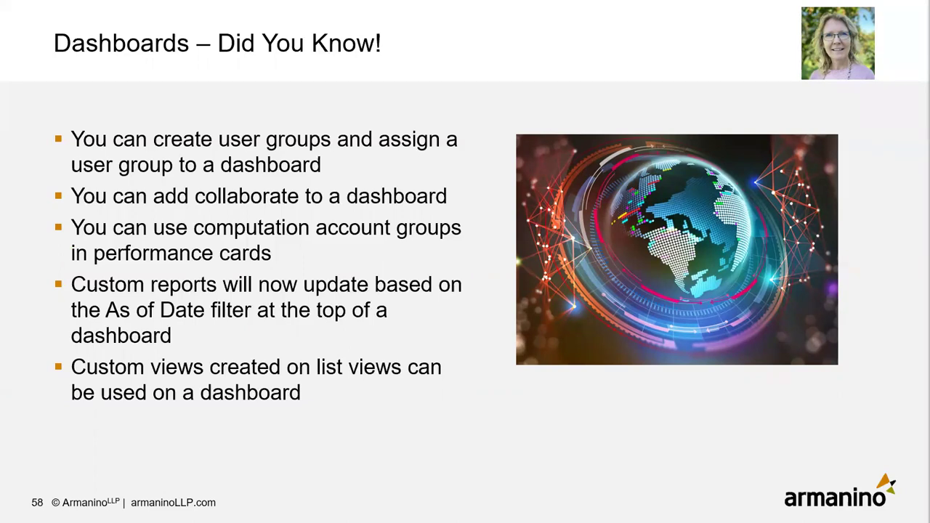
Step: Switch back to Sage Intacct, examine the Group and User options in the Purchasing dashboard's permissions, and close the properties without saving
key(alt+Tab)
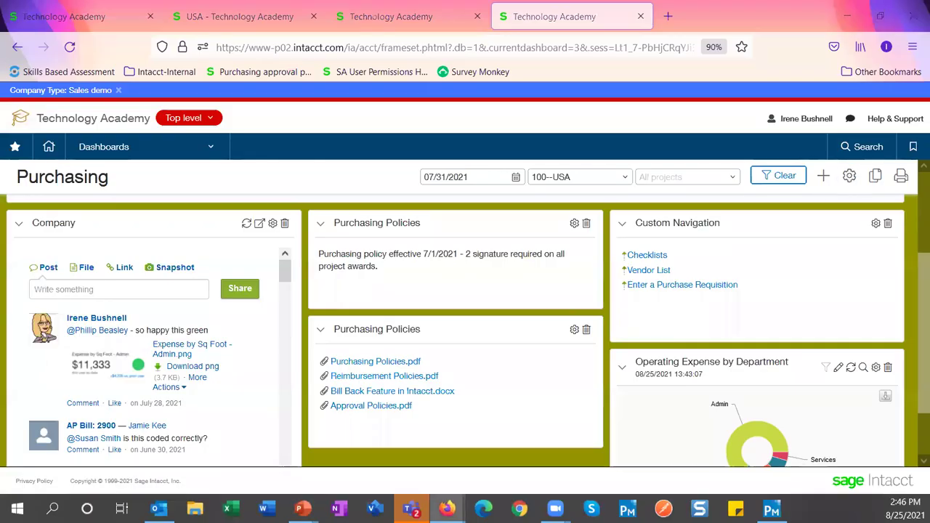
click(266, 150)
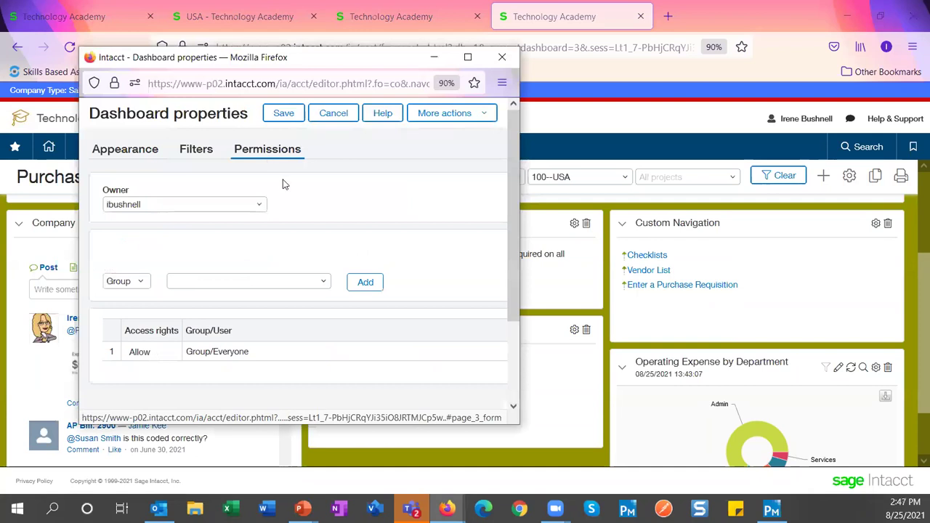
click(139, 284)
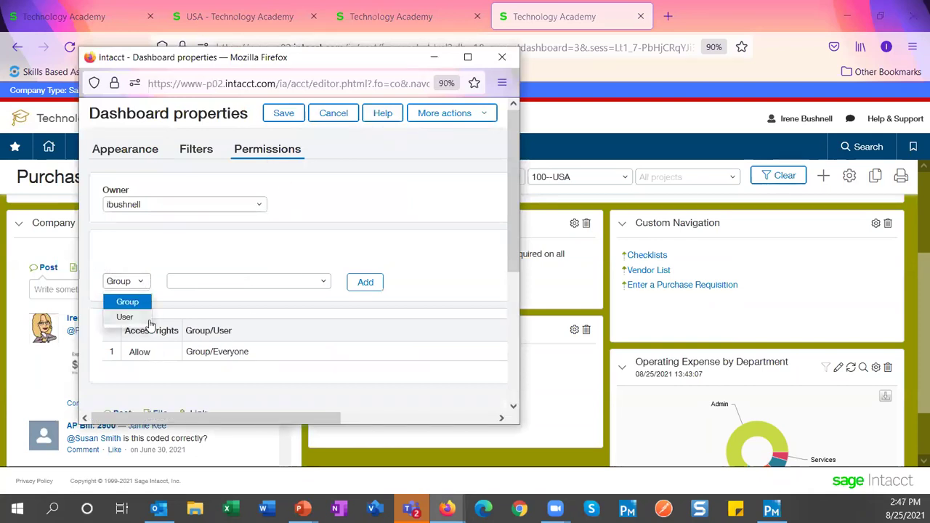
click(503, 58)
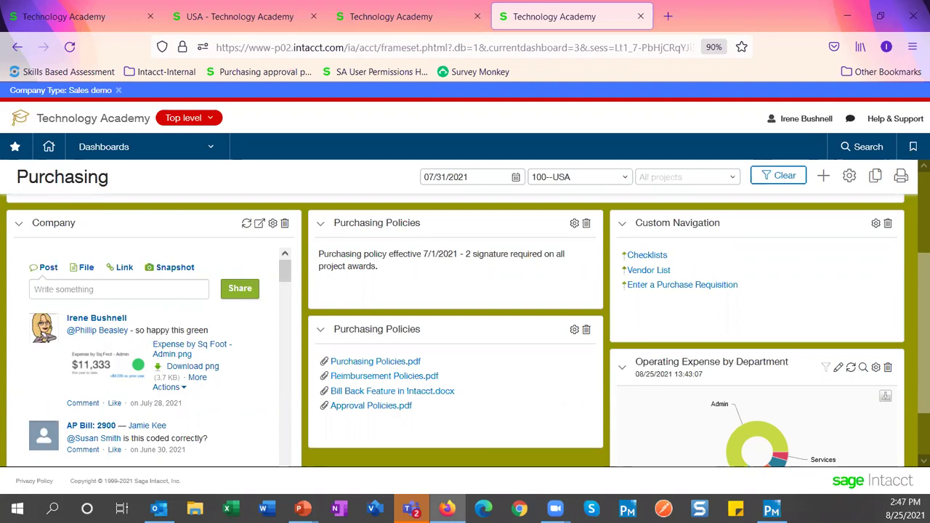
Step: Point out the as-of date filter above the Purchasing dashboard's performance cards without changing the date
scroll(466, 229, up, 5)
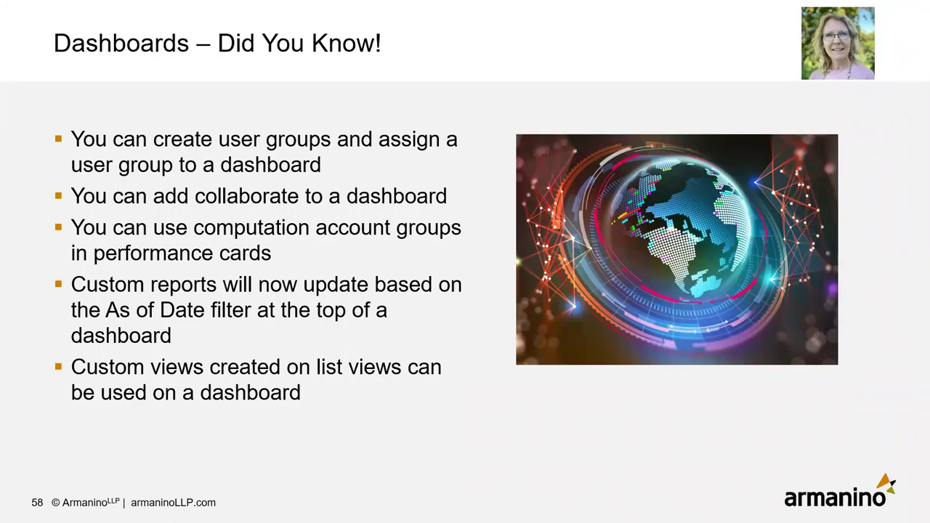
key(alt+Tab)
drag(491, 177, 422, 179)
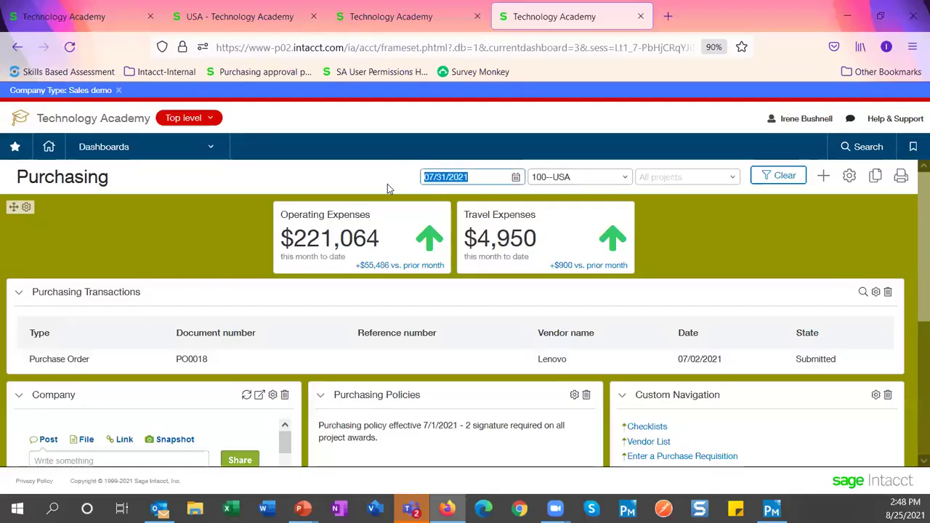
click(480, 177)
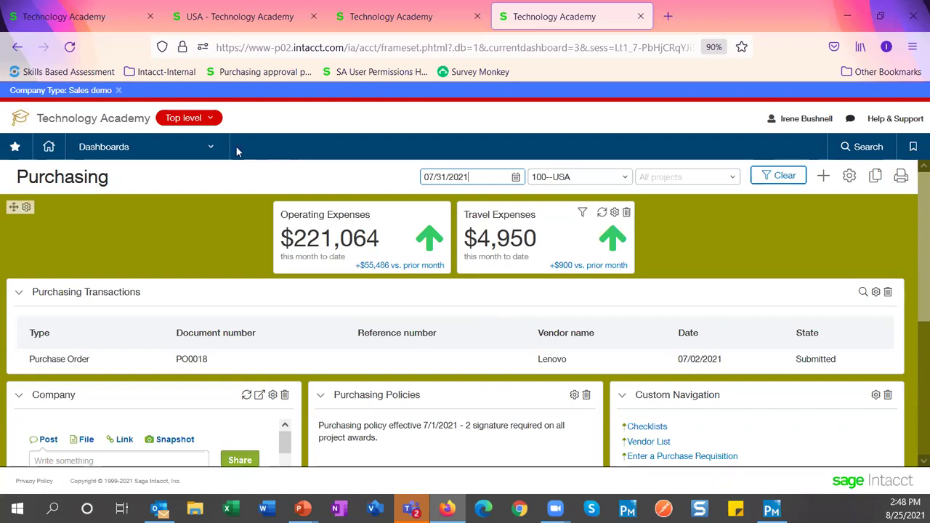
Step: Show all menu options of the Purchasing application, including its Custom Views and reports, from the Purchasing dashboard
click(163, 150)
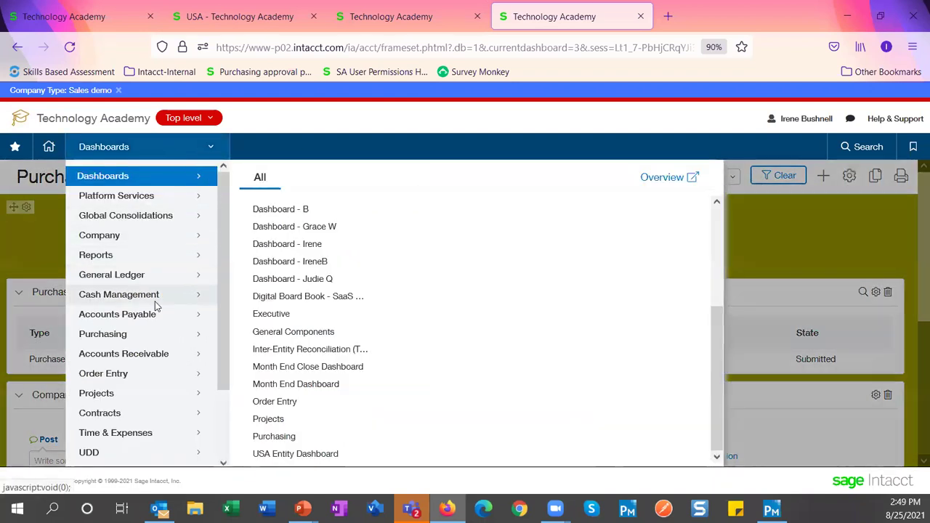
click(120, 338)
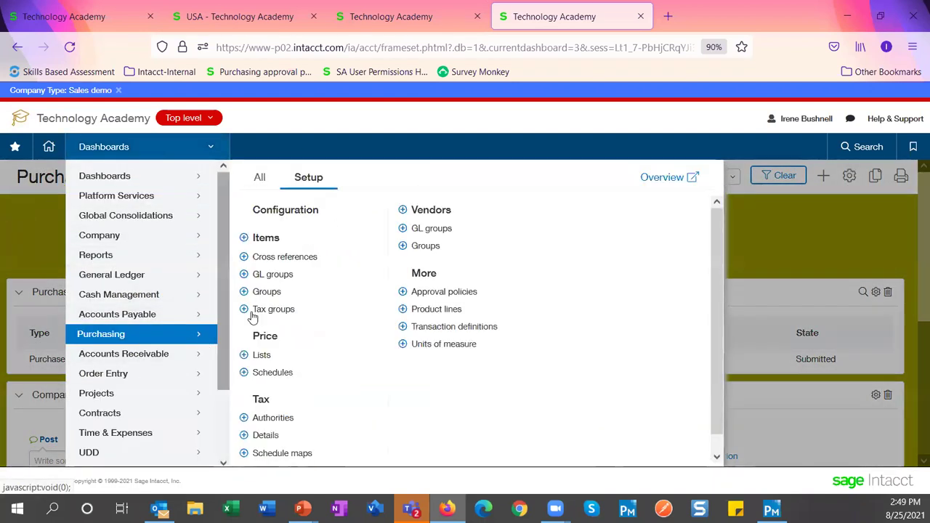
click(259, 180)
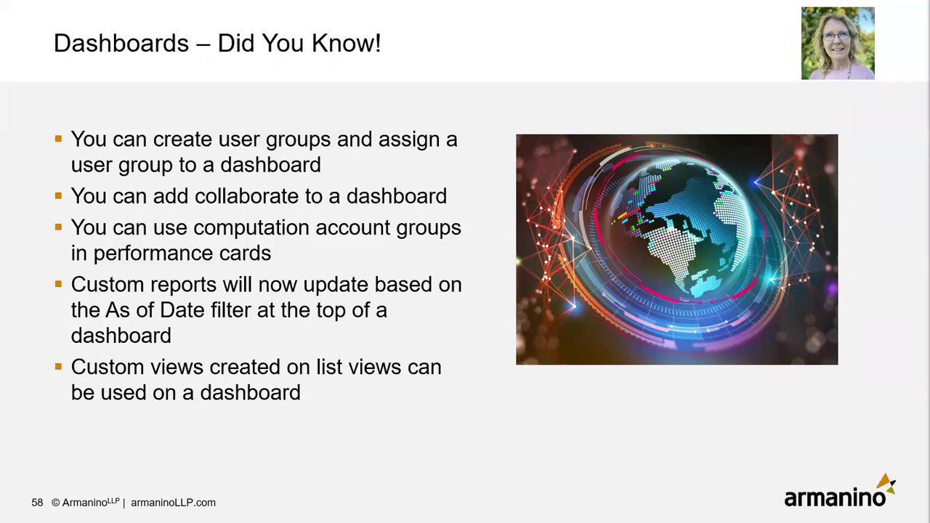
key(alt+Tab)
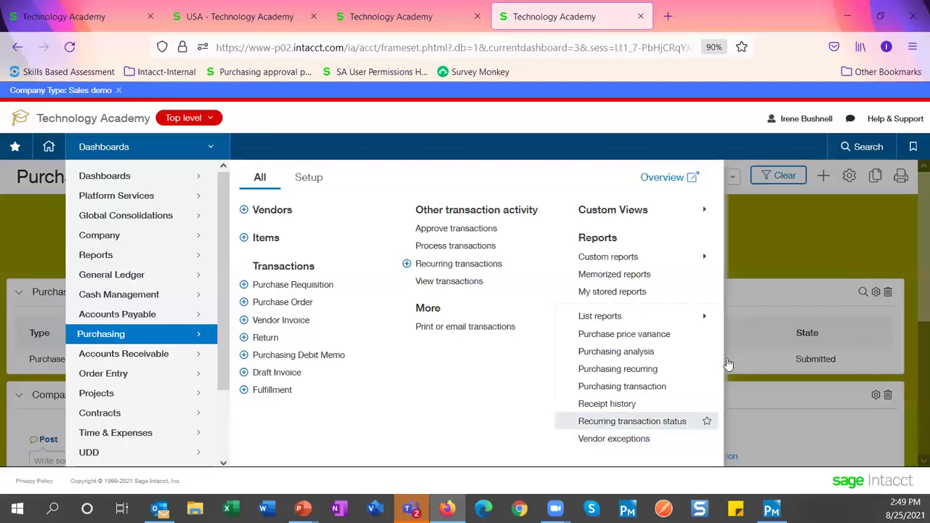
Step: Look over the Purchasing dashboard's collaboration feed, Purchasing Policies, Custom Navigation and Operating Expense by Department components
scroll(629, 345, down, 3)
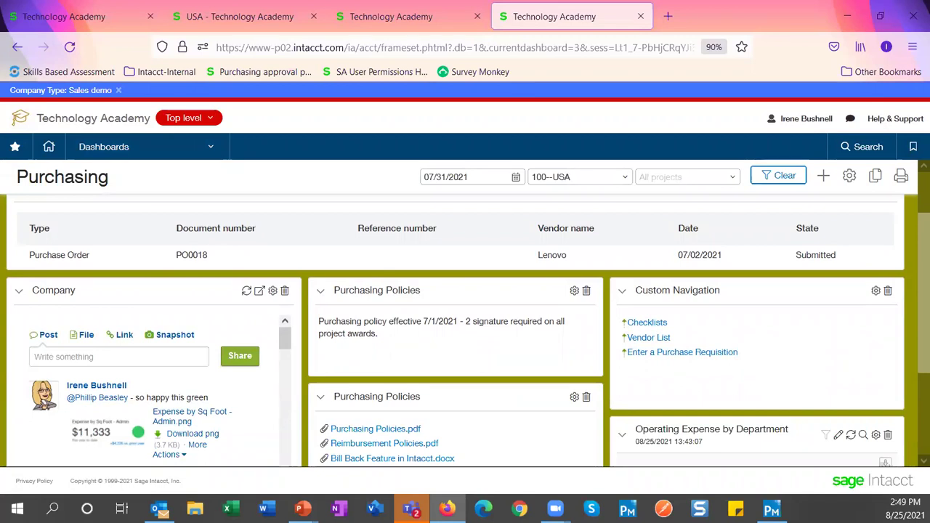
scroll(785, 408, down, 1)
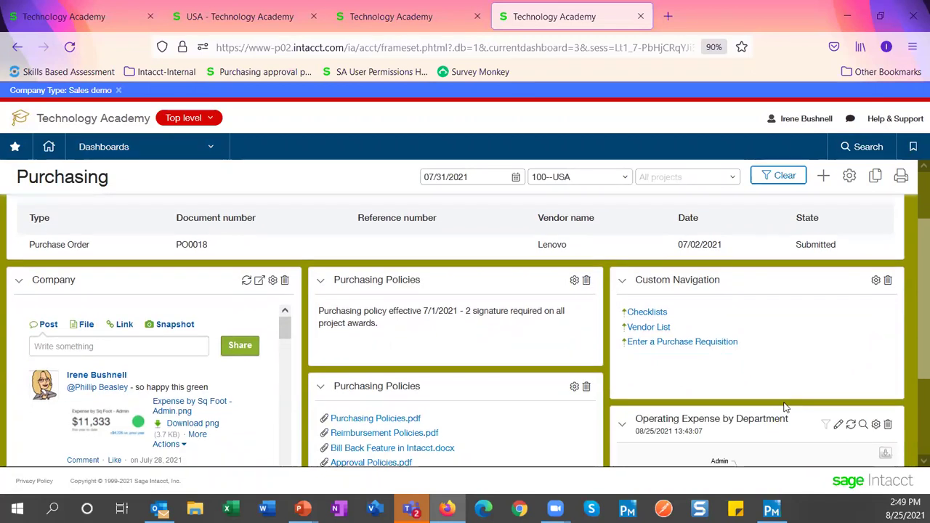
scroll(786, 407, down, 1)
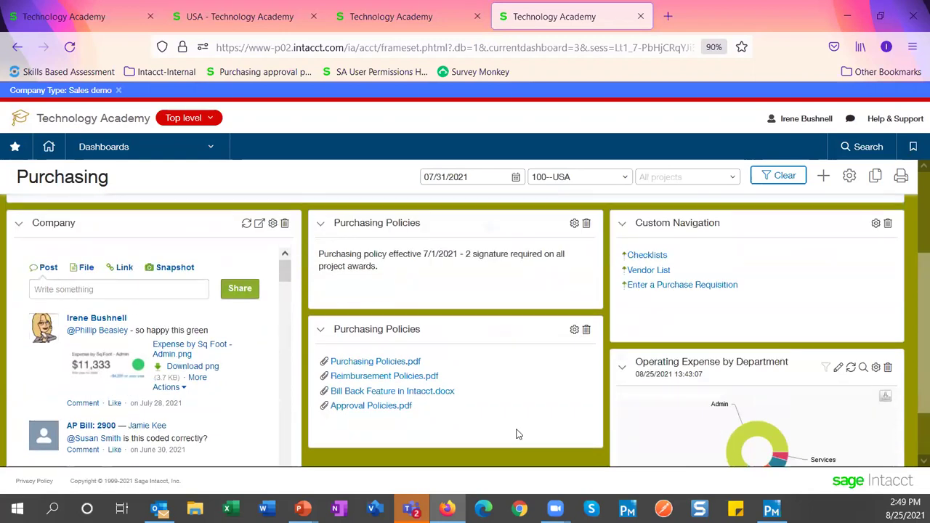
scroll(519, 434, up, 3)
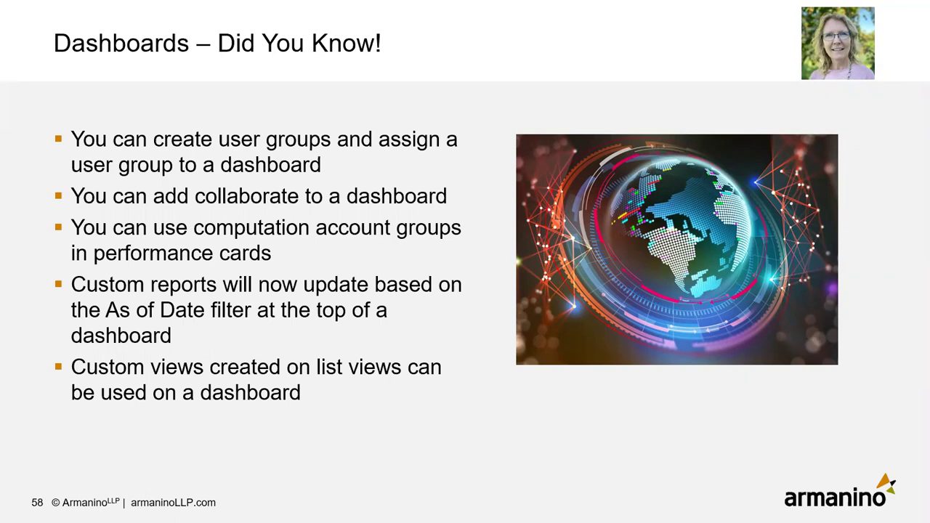
Step: Switch back to Sage Intacct, set the new dashboard component's type to Report and show the available financial report components
key(alt+Tab)
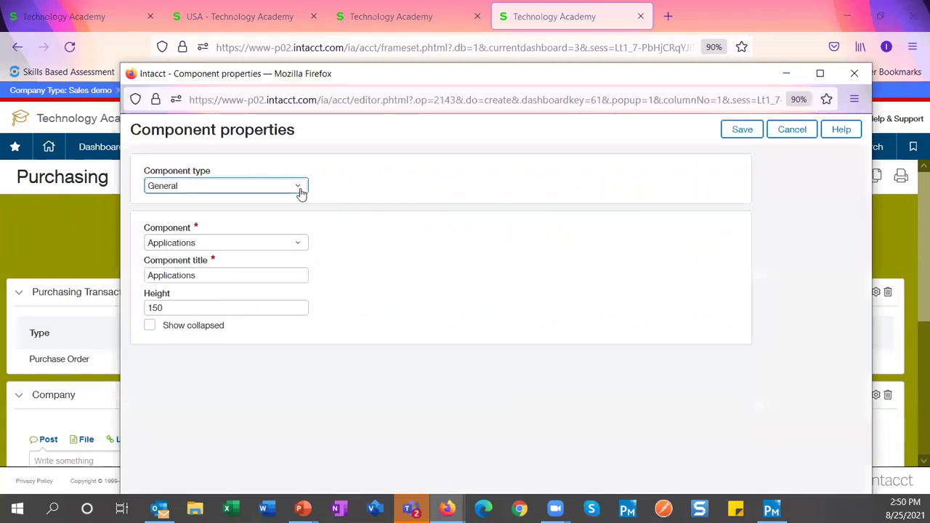
click(298, 186)
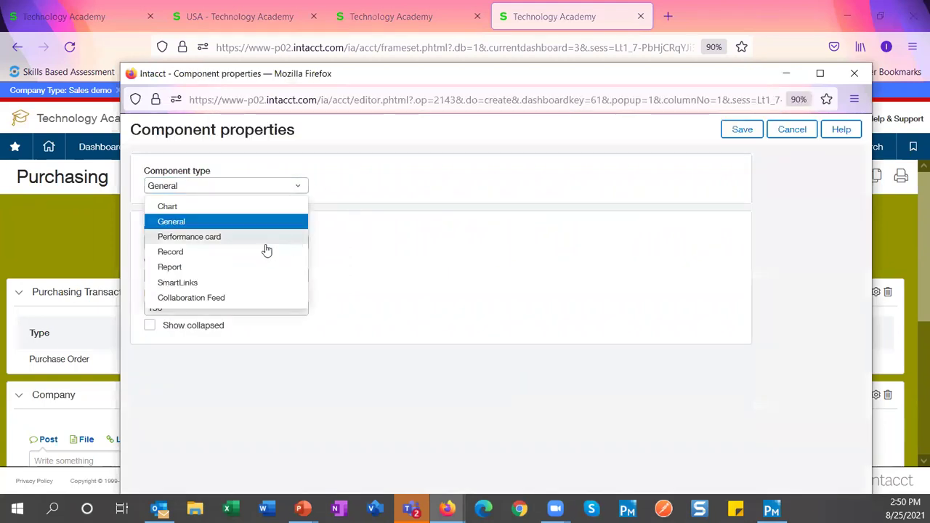
click(172, 267)
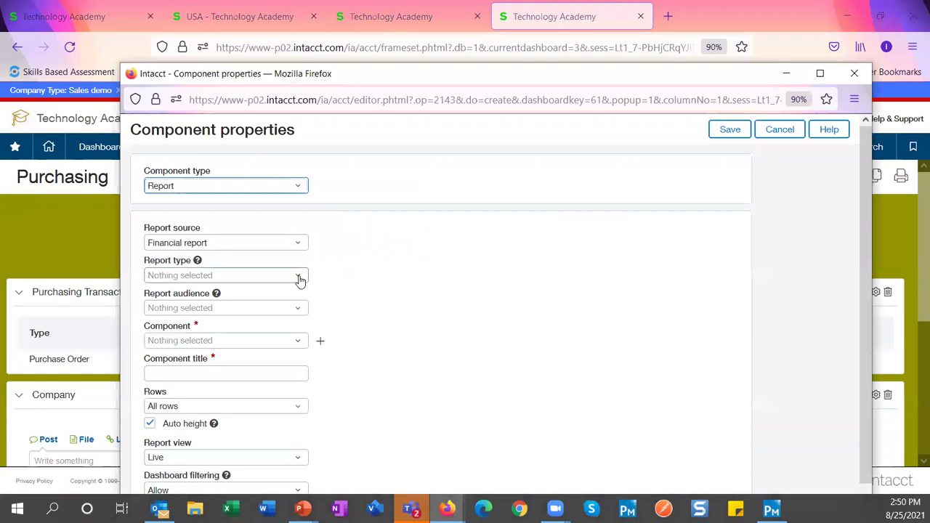
click(298, 277)
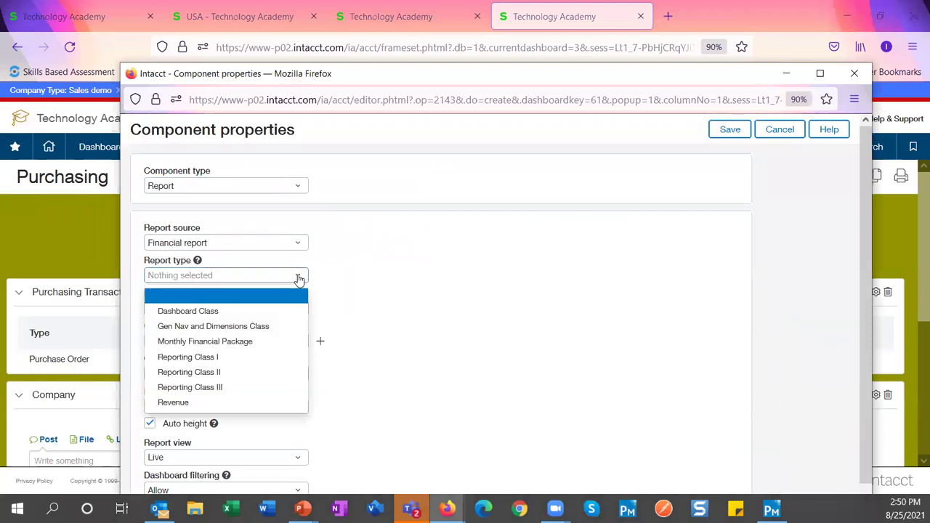
click(298, 278)
click(298, 343)
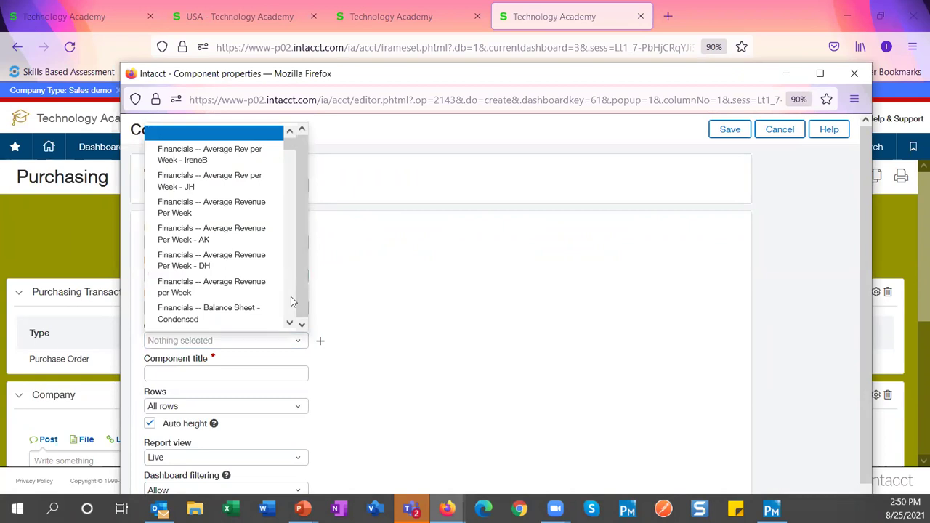
Step: Examine the financial reports that can be chosen for the new component, through to the end of the list, without selecting one
scroll(291, 300, down, 3)
scroll(291, 301, down, 10)
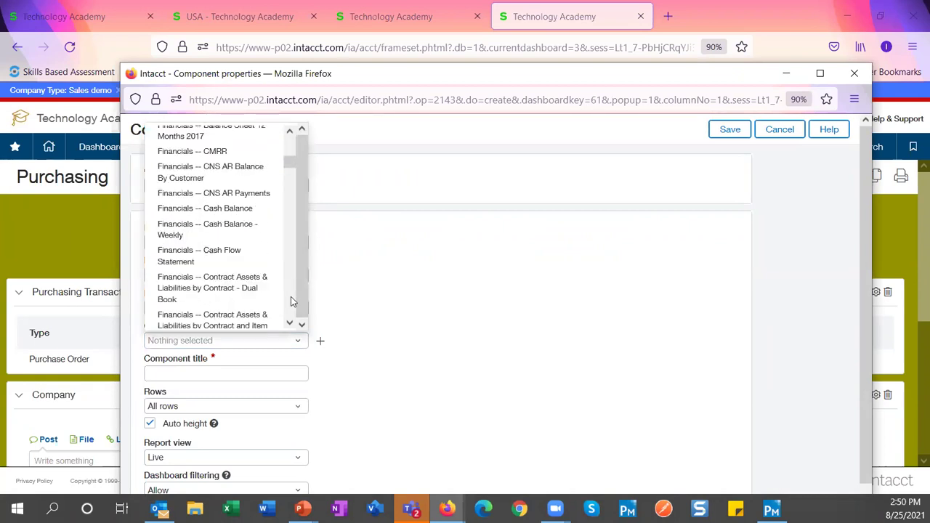
scroll(291, 301, down, 10)
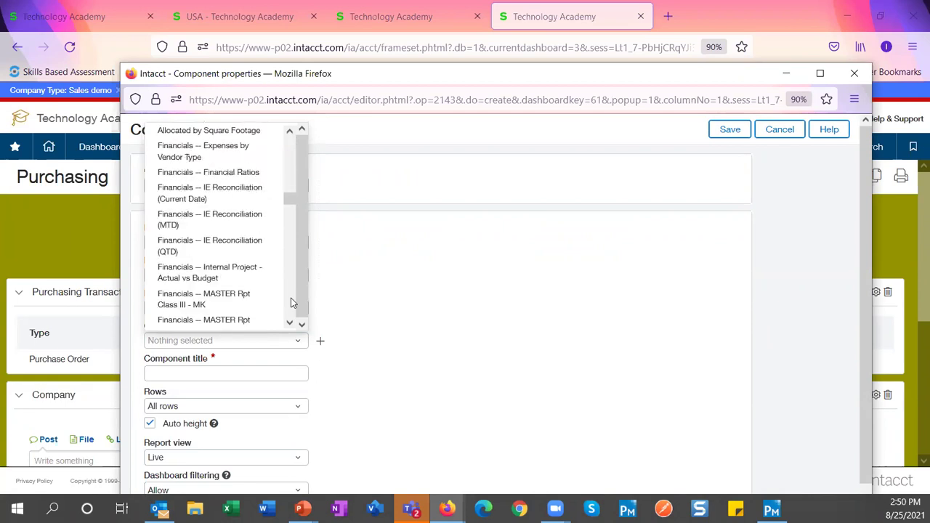
scroll(291, 303, down, 10)
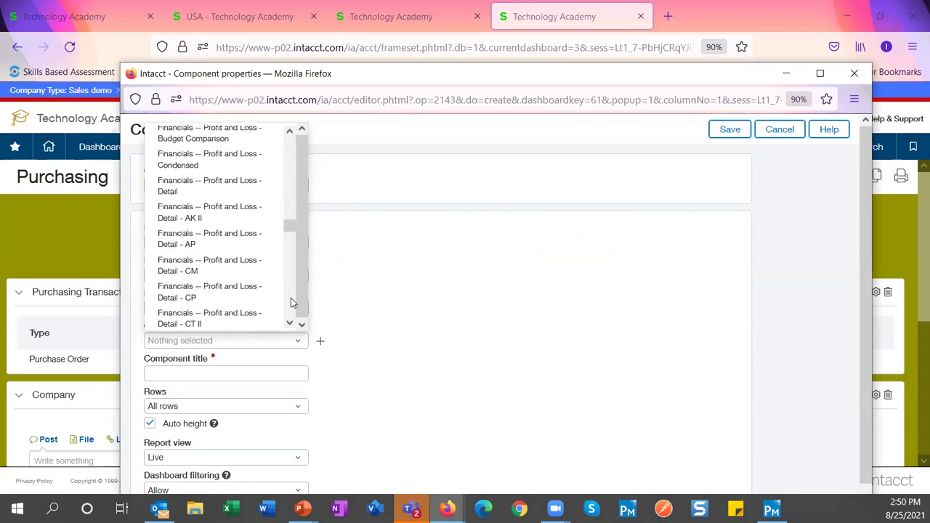
scroll(292, 303, down, 10)
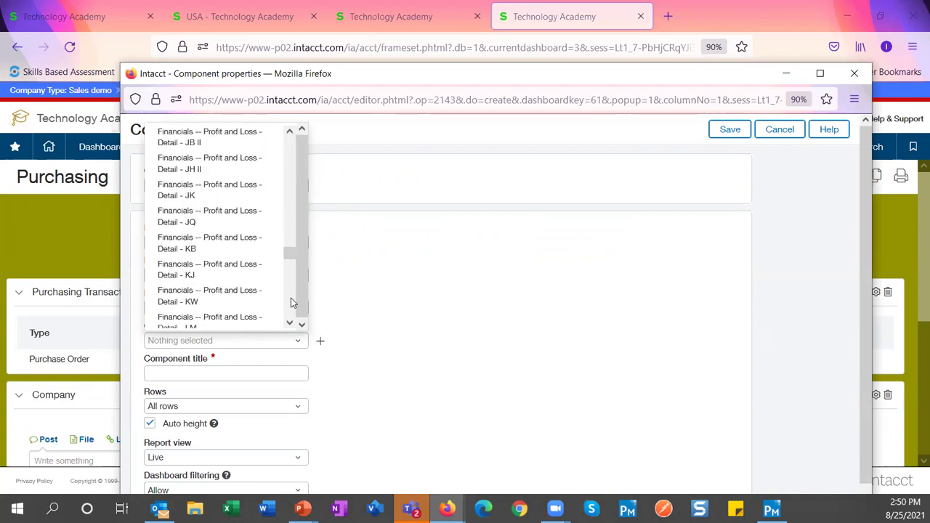
scroll(291, 307, down, 10)
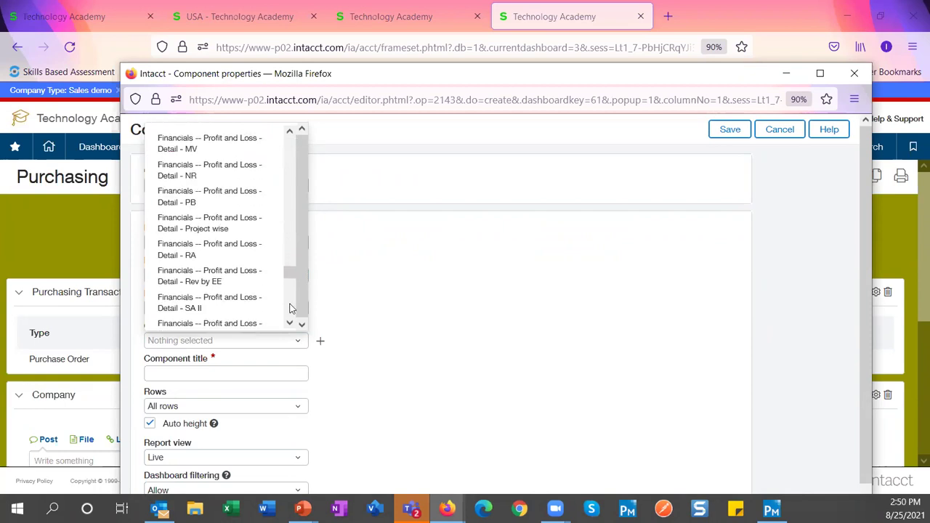
scroll(292, 315, down, 3)
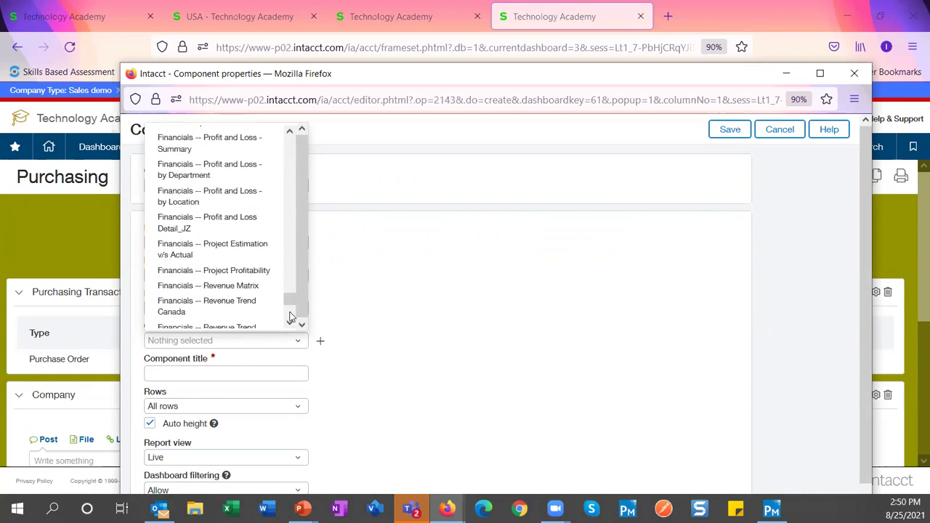
click(290, 323)
click(290, 324)
click(290, 324)
click(290, 323)
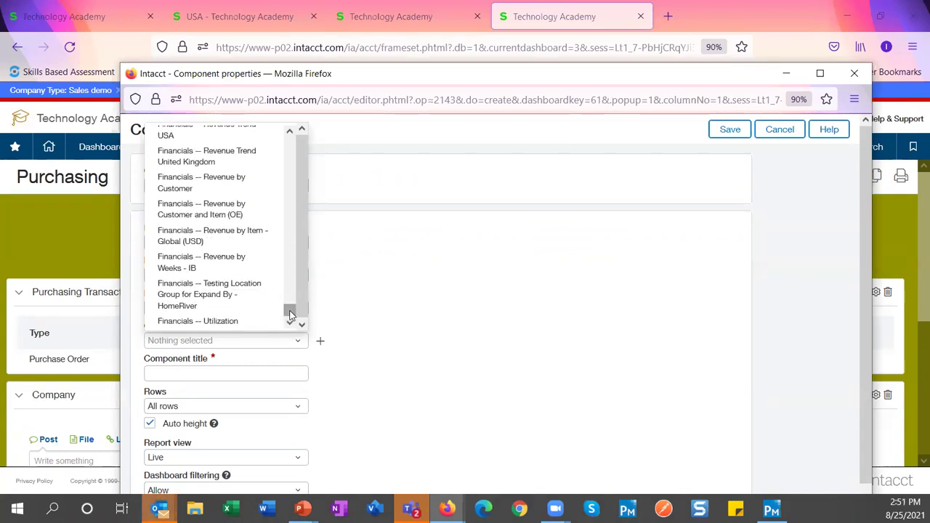
scroll(290, 290, up, 3)
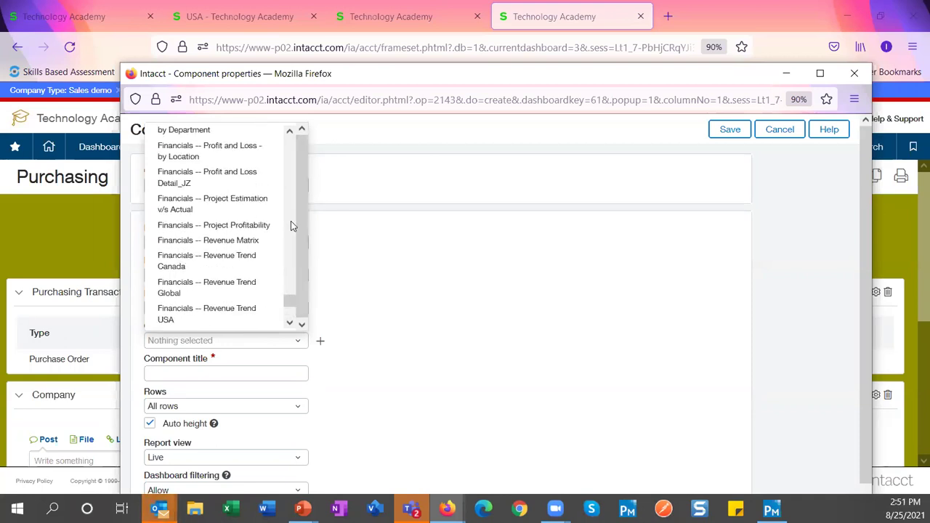
scroll(291, 221, up, 5)
Step: Leave the Purchasing Policies attachment in the other Technology Academy browser tab and open the Reports Center
click(391, 16)
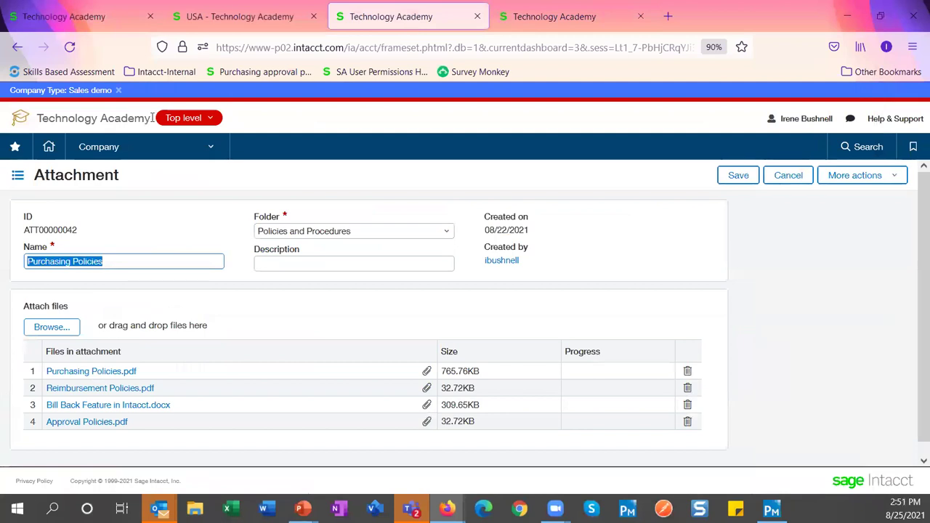
click(100, 148)
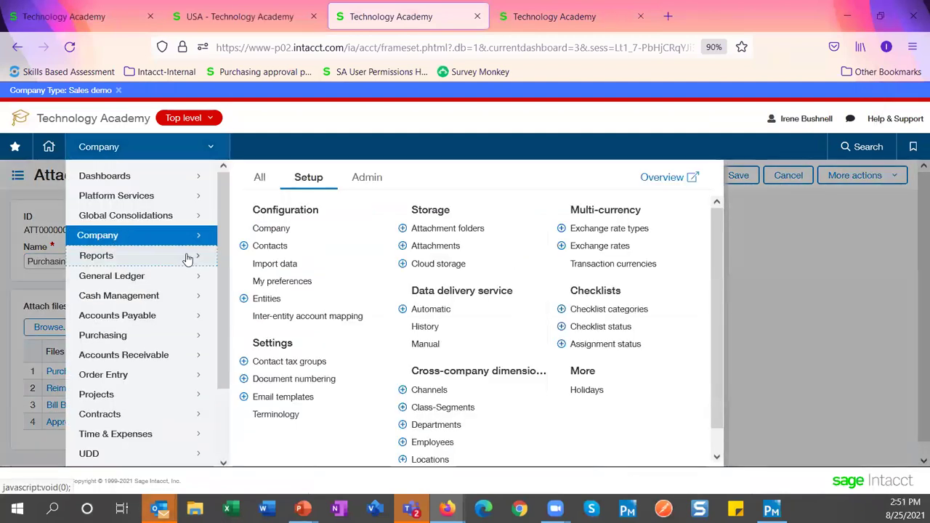
click(276, 212)
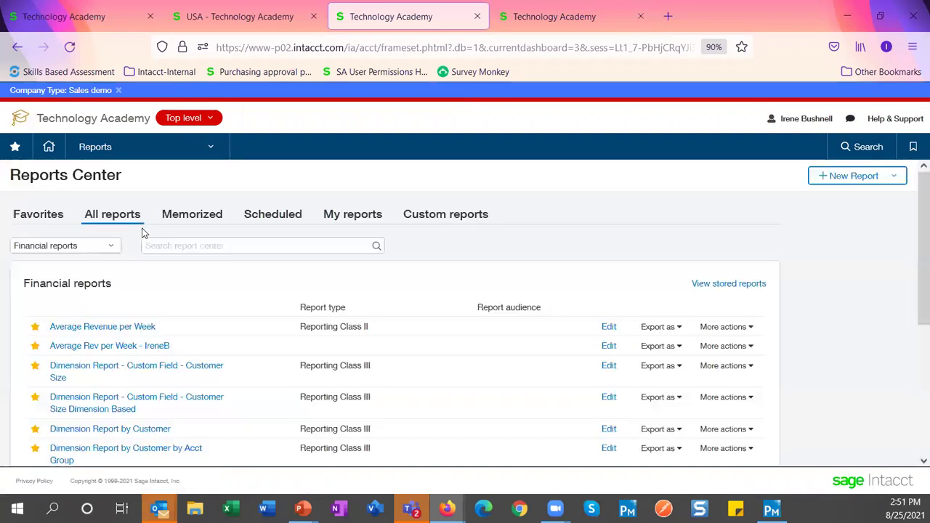
Step: Search all financial reports in the Reports Center for "r3", and shorten the search to "r"
click(210, 246)
text(rele)
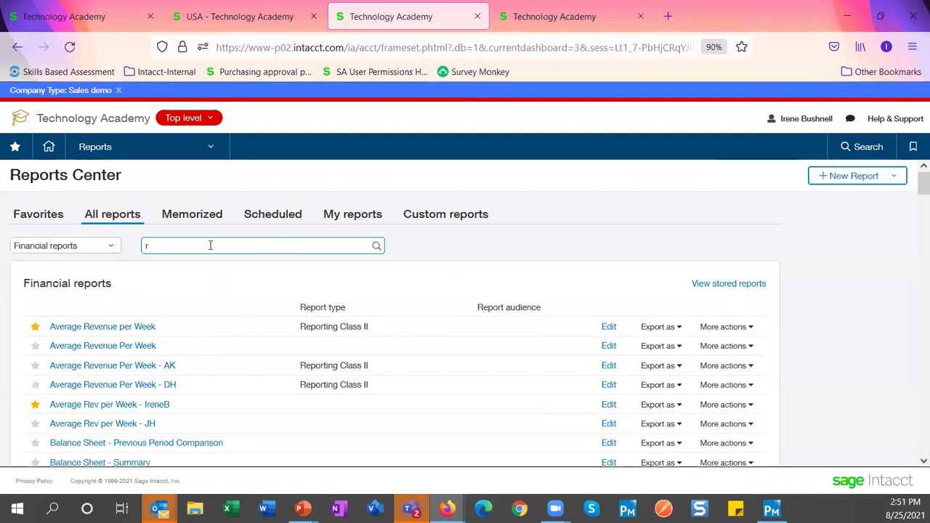
key(BackSpace)
key(BackSpace)
key(BackSpace)
key(BackSpace)
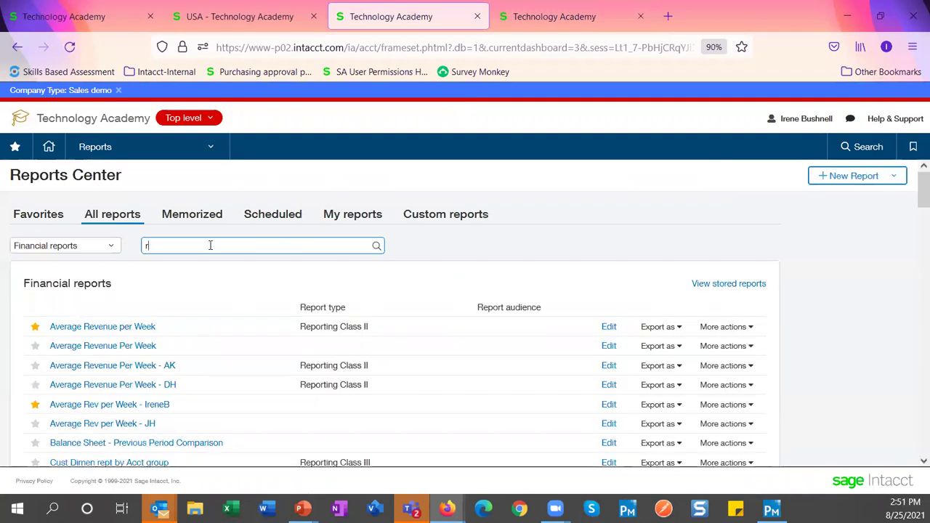
text(r3)
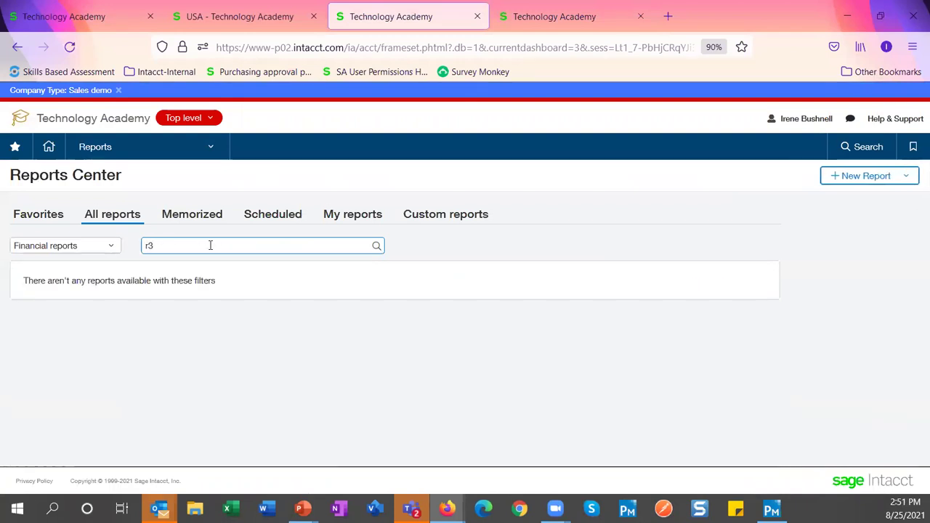
key(BackSpace)
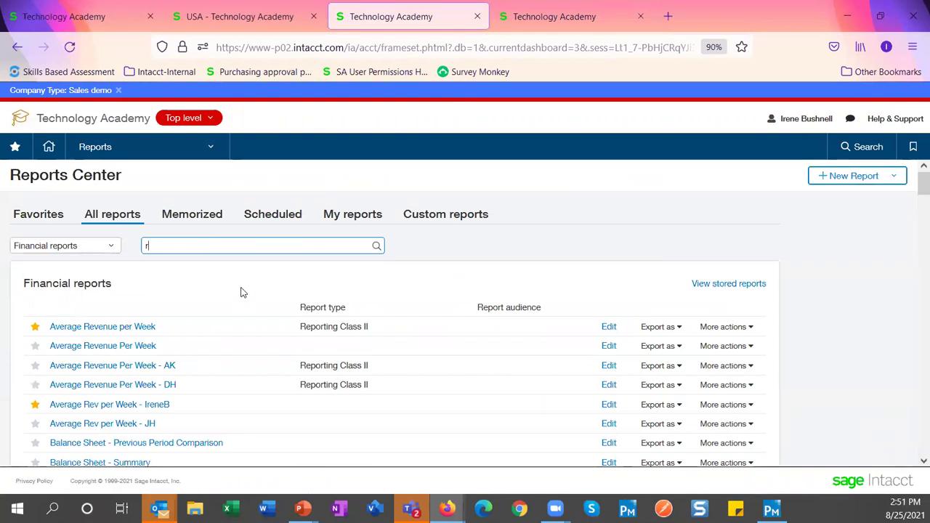
Step: Open the Financial reports list and filter it by the first letters of a report owner's name
click(164, 150)
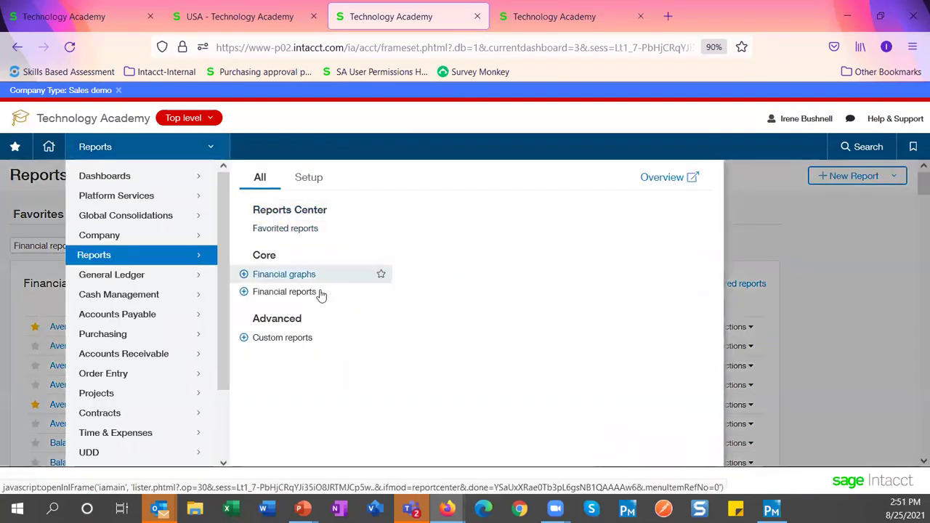
click(296, 294)
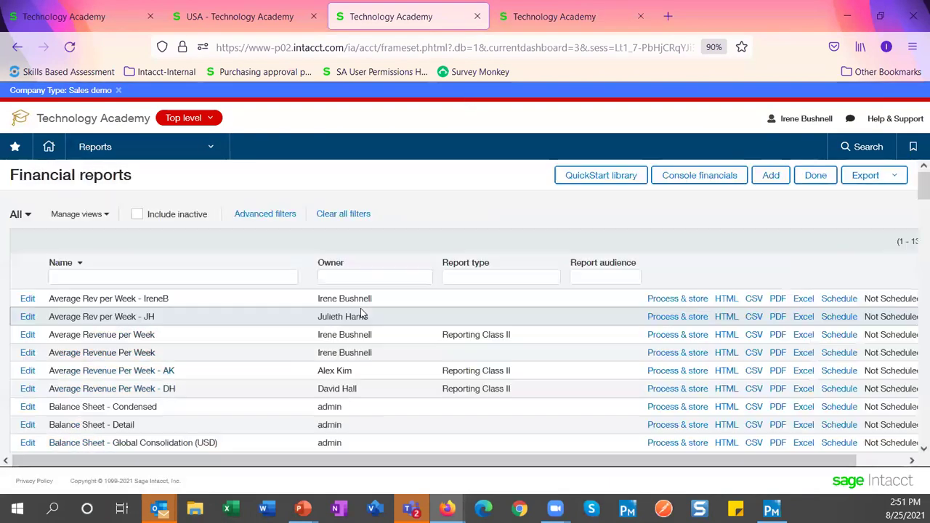
click(363, 276)
text(mich)
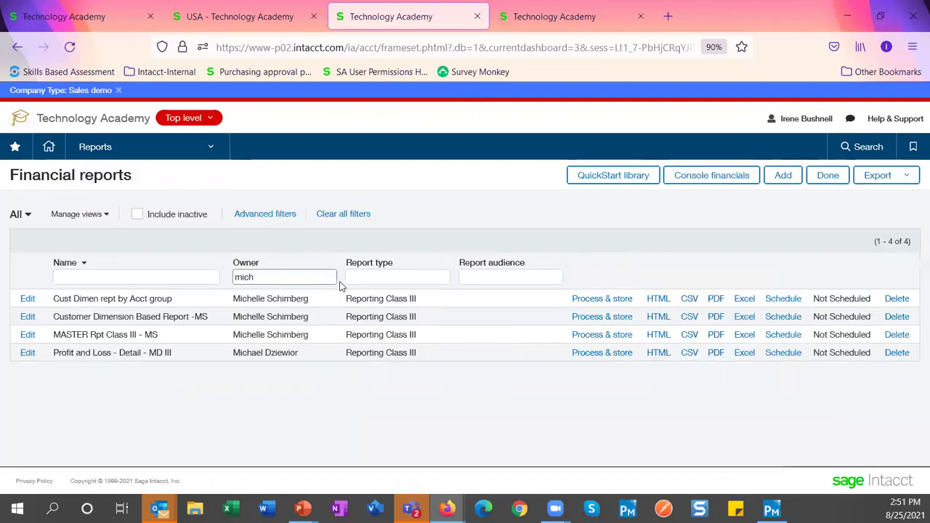
click(329, 320)
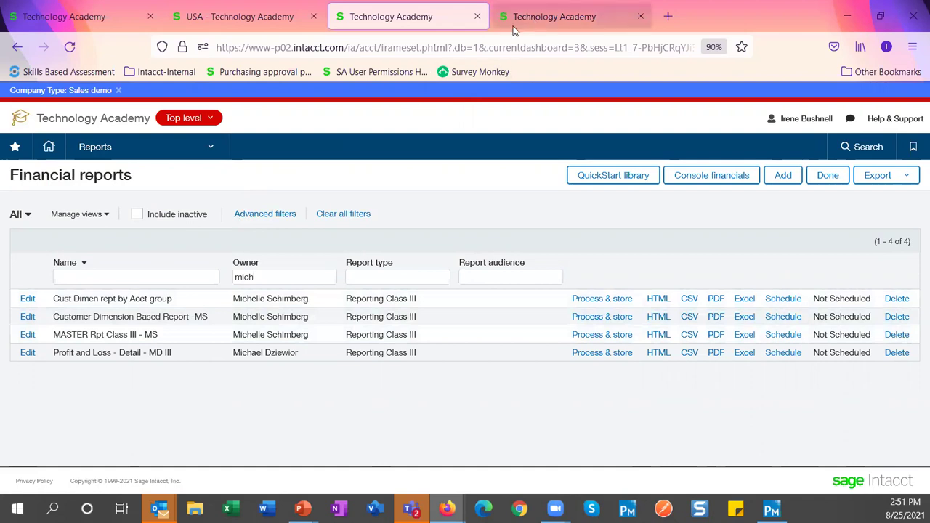
Step: Reload the Financial reports list without the owner filter and open the Balance Sheet - Condensed report for editing
click(131, 150)
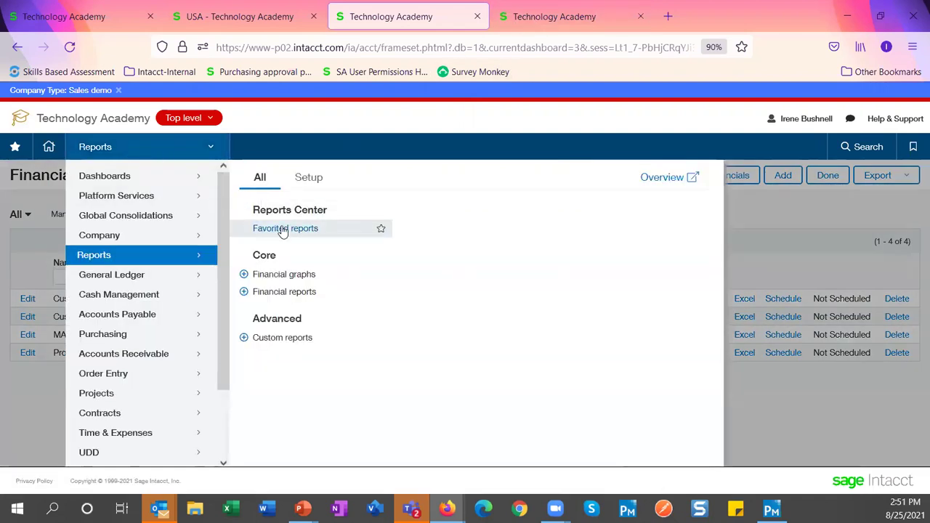
click(279, 297)
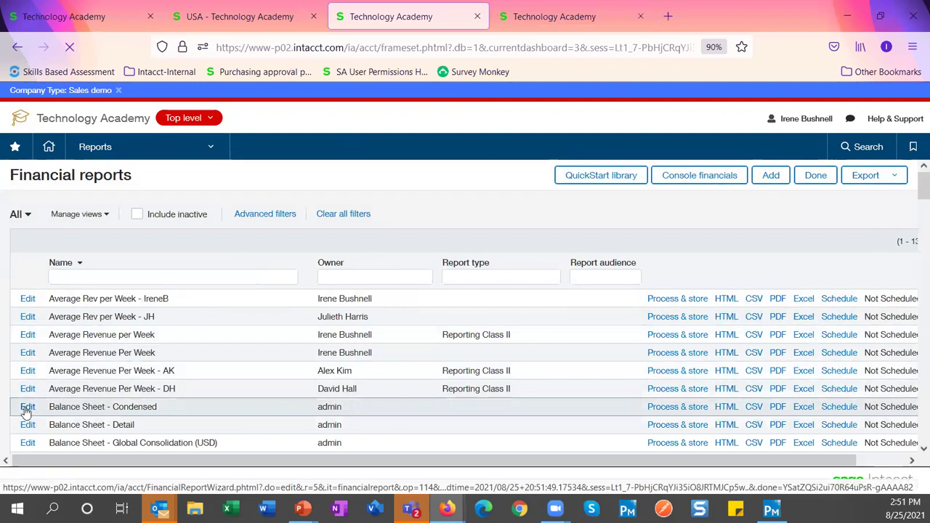
click(27, 407)
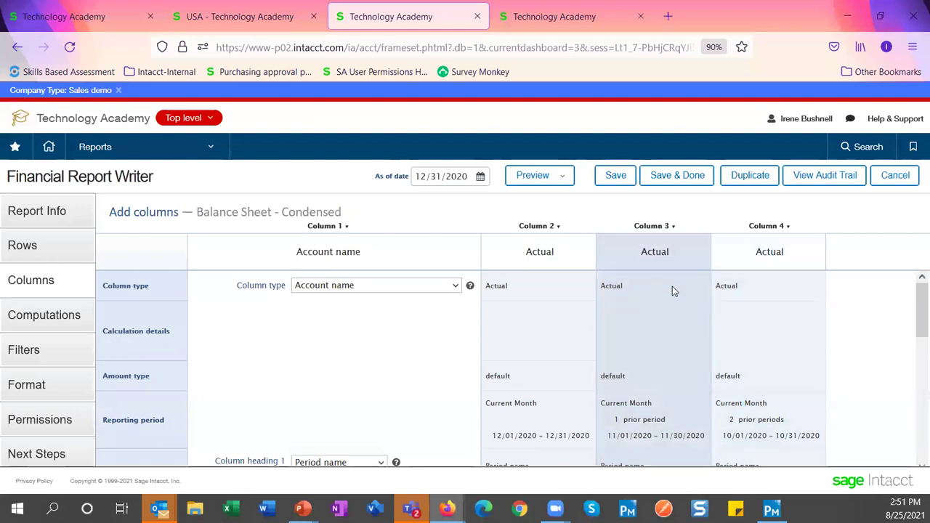
Step: Add a column immediately before Column 4 in the Balance Sheet - Condensed report
click(768, 226)
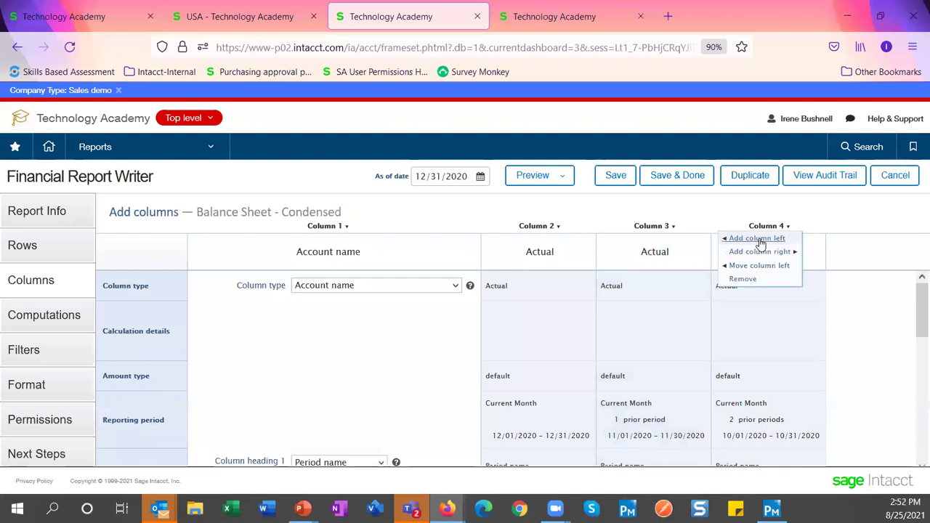
click(760, 239)
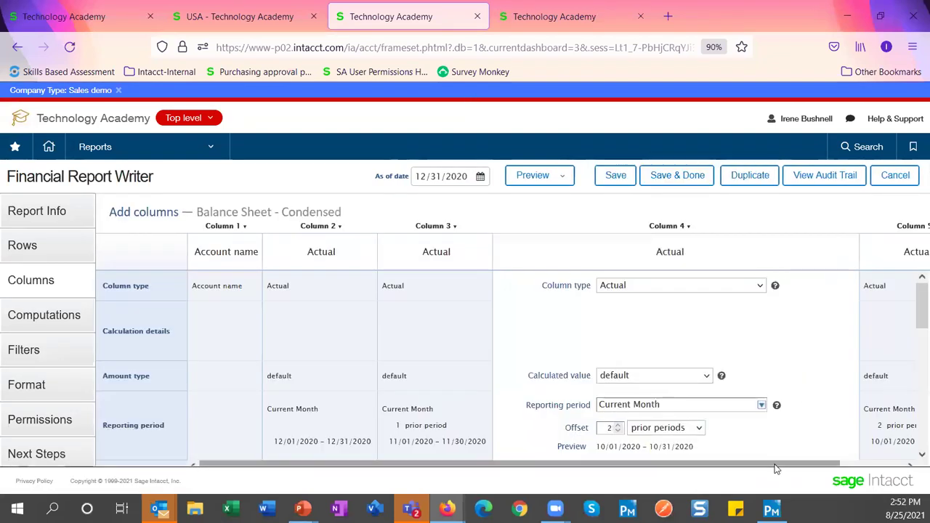
drag(778, 466, 843, 465)
scroll(740, 392, down, 3)
scroll(738, 389, up, 3)
Step: Set the new Column 4's type to Spacer, then save the report and close the report writer
click(701, 286)
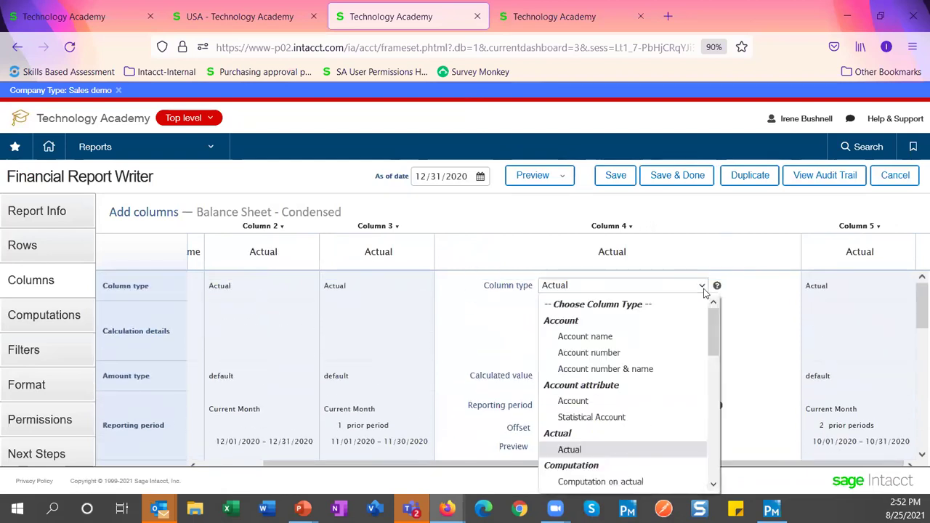
drag(714, 331, 723, 486)
click(577, 484)
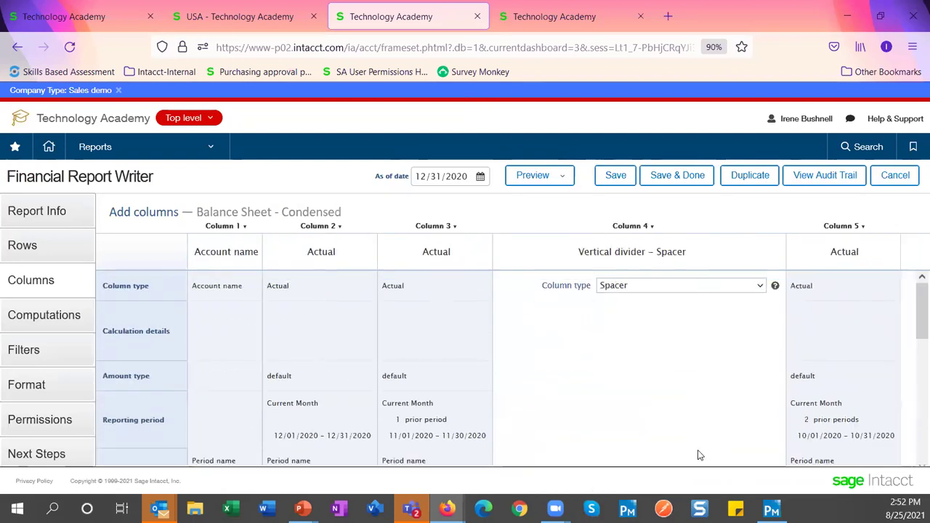
click(674, 179)
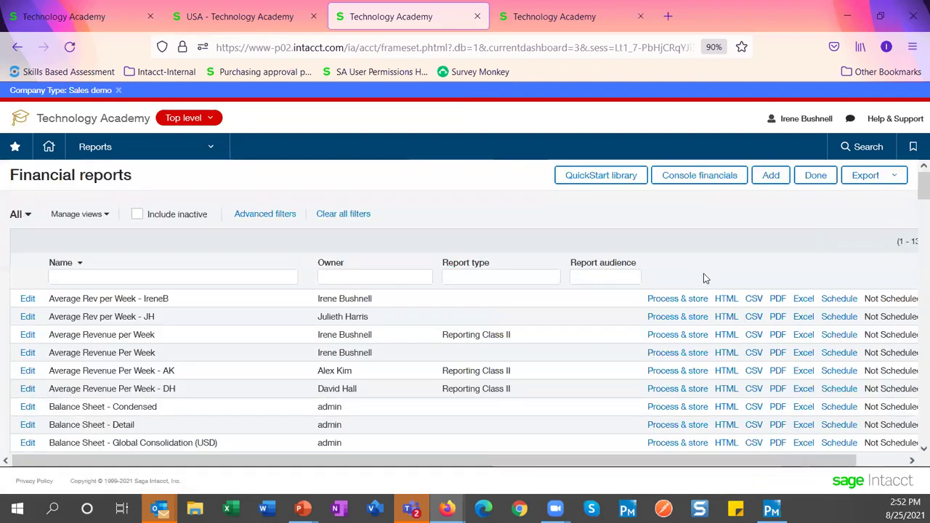
Step: In the Purchasing dashboard's browser tab, add the Balance Sheet - Condensed financial report as a component and move it toward the Purchasing Policies column
click(552, 16)
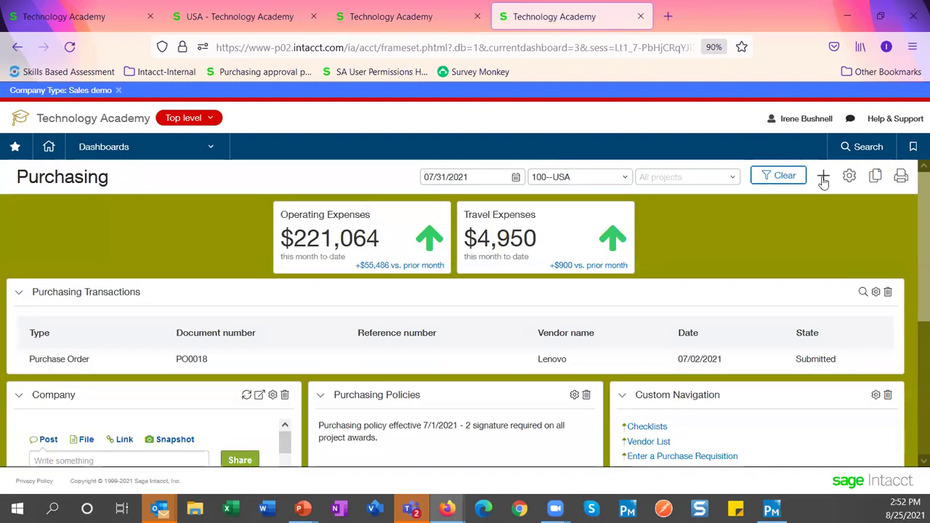
click(823, 178)
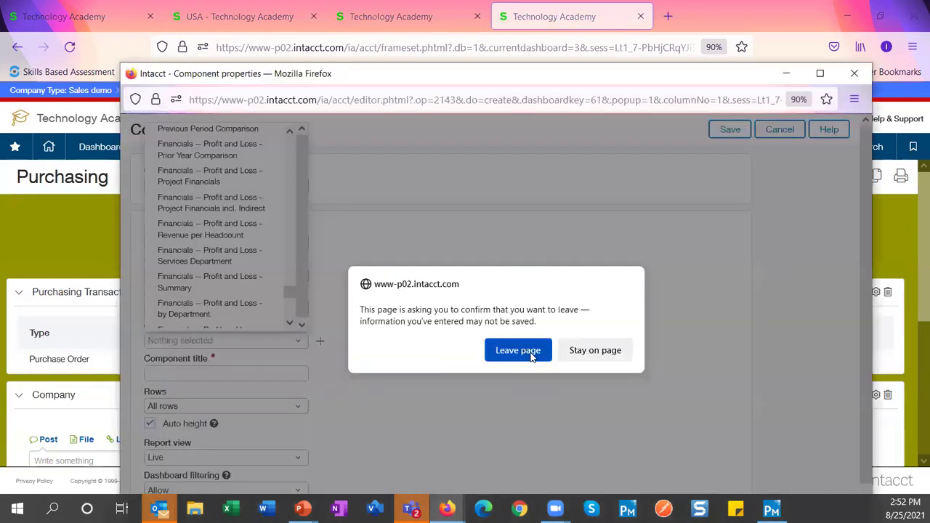
click(597, 350)
drag(293, 295, 291, 142)
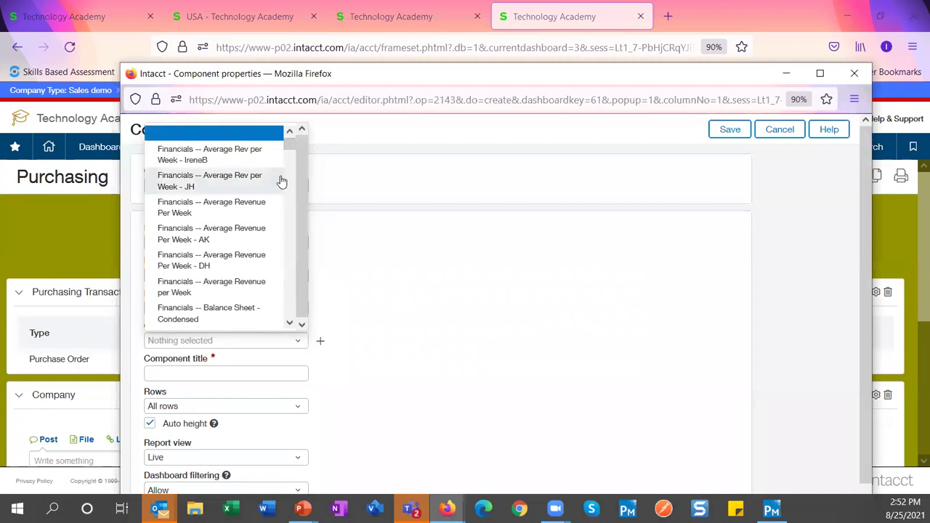
click(223, 312)
click(730, 129)
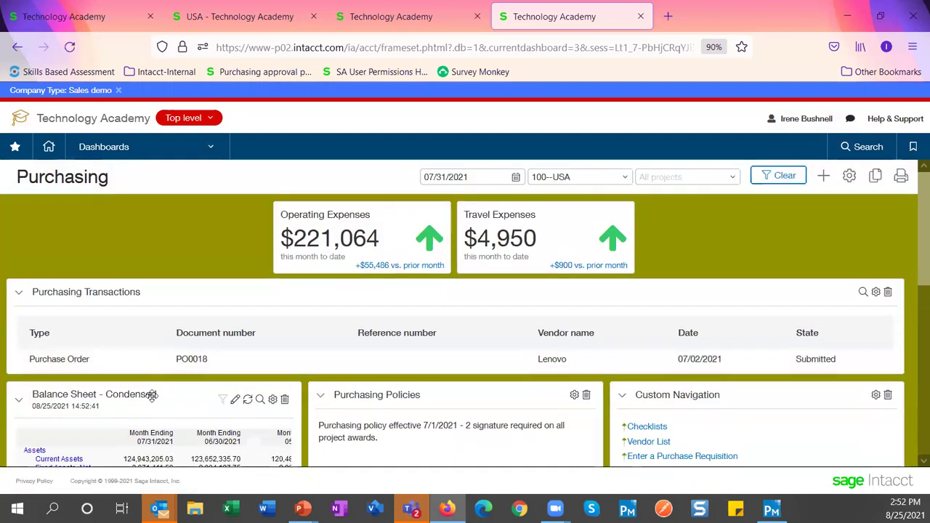
drag(151, 394, 529, 374)
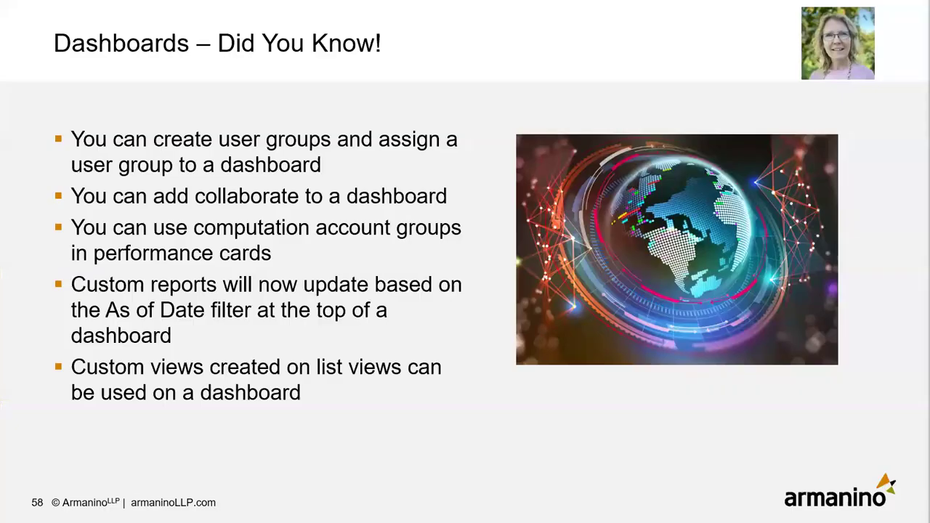
key(Right)
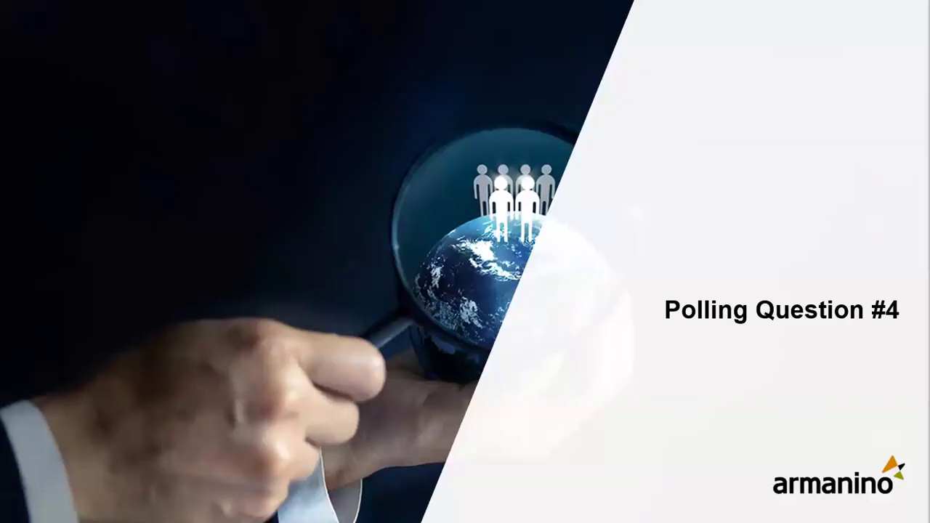